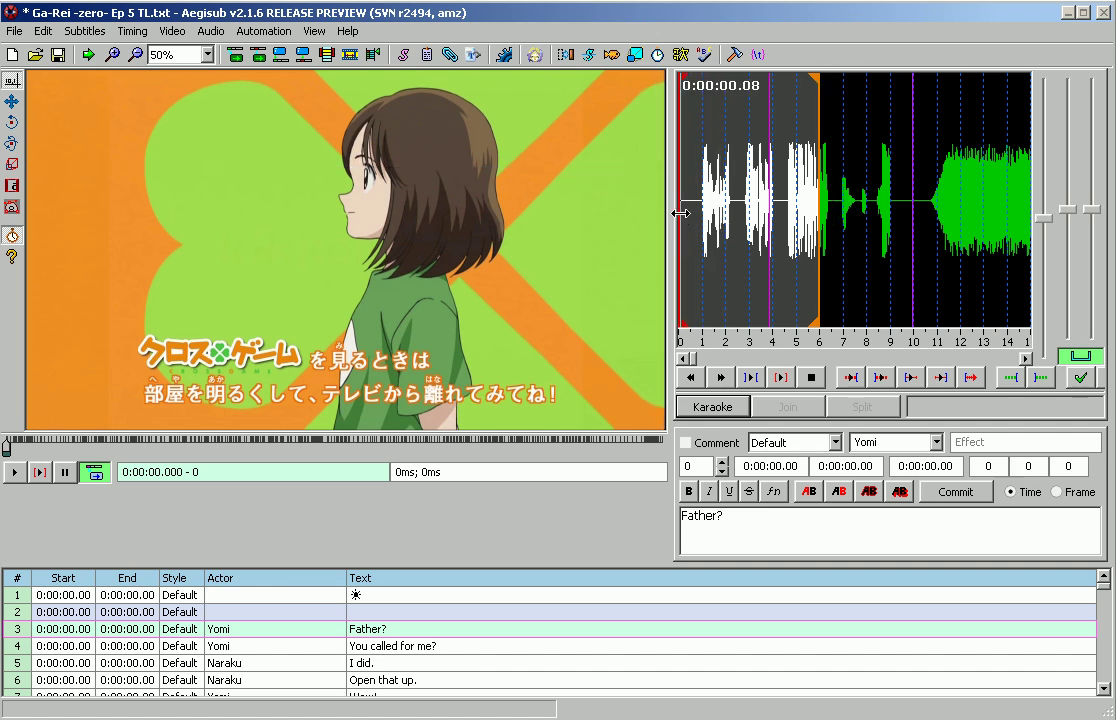
Reduce the video preview's zoom to 25%
drag(679, 216, 658, 214)
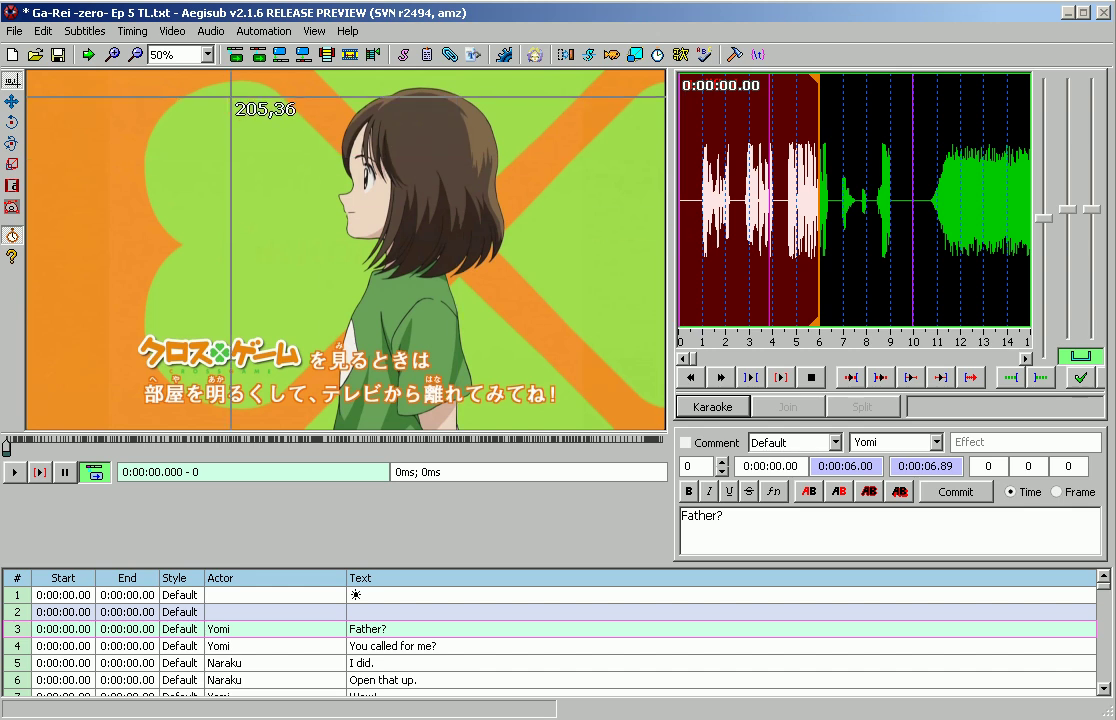
click(173, 56)
click(163, 75)
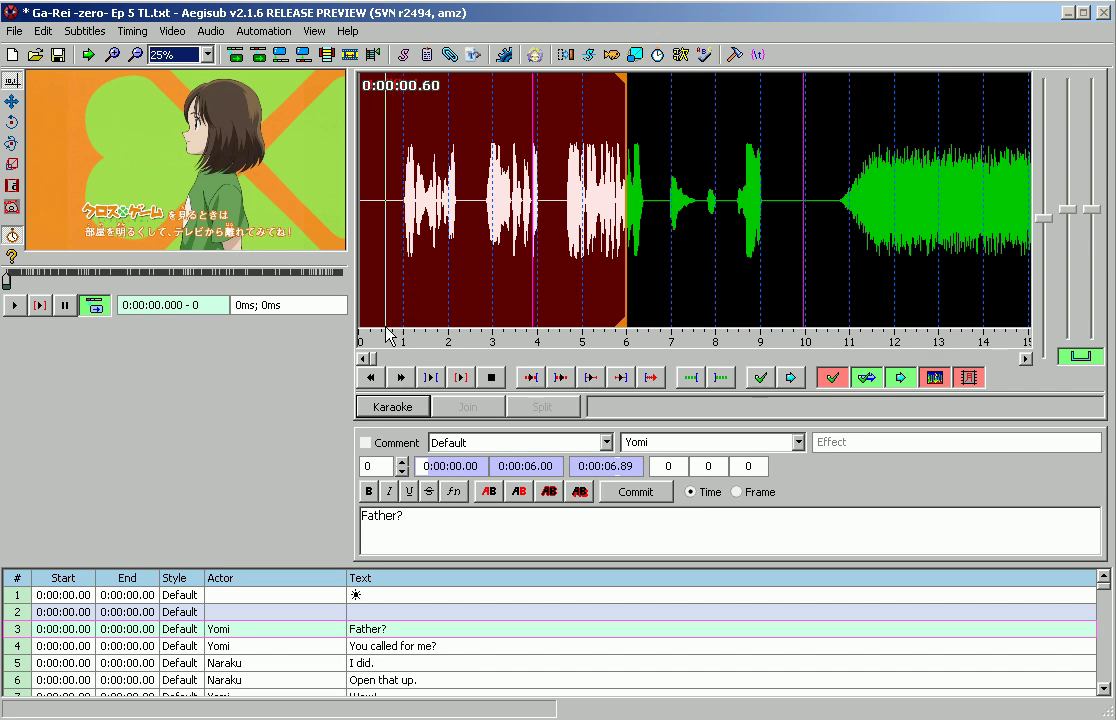
Time the "Father?" line from 0:00:00.73 to 0:00:02.48 on the audio waveform and commit it
click(391, 214)
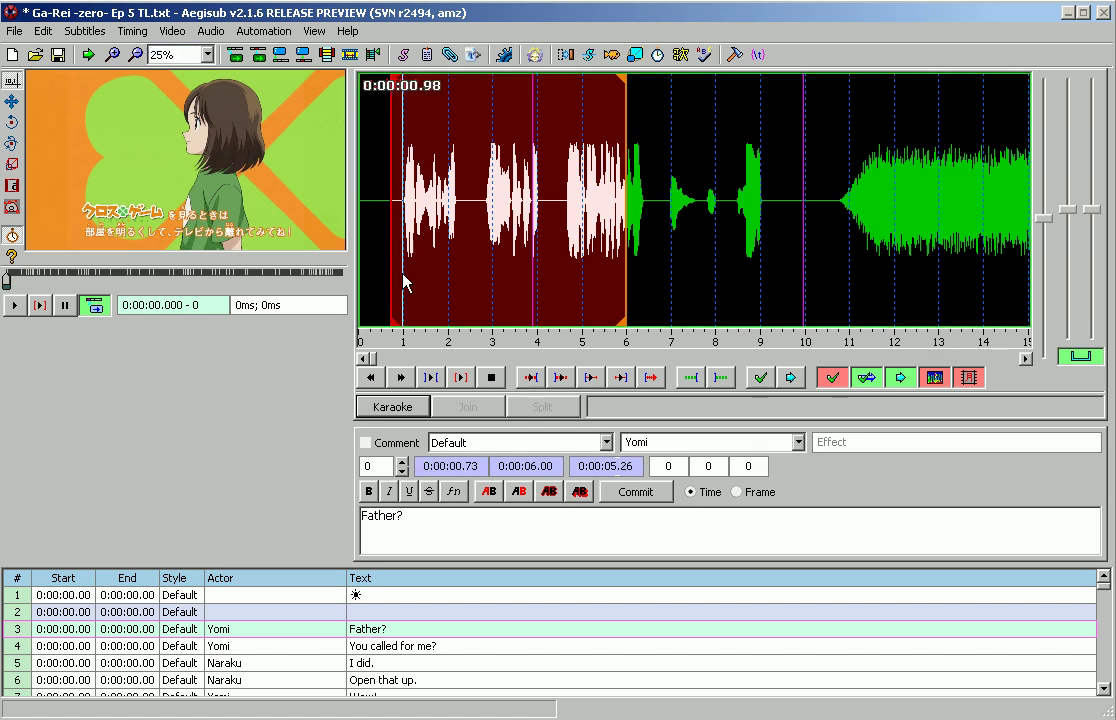
right_click(469, 239)
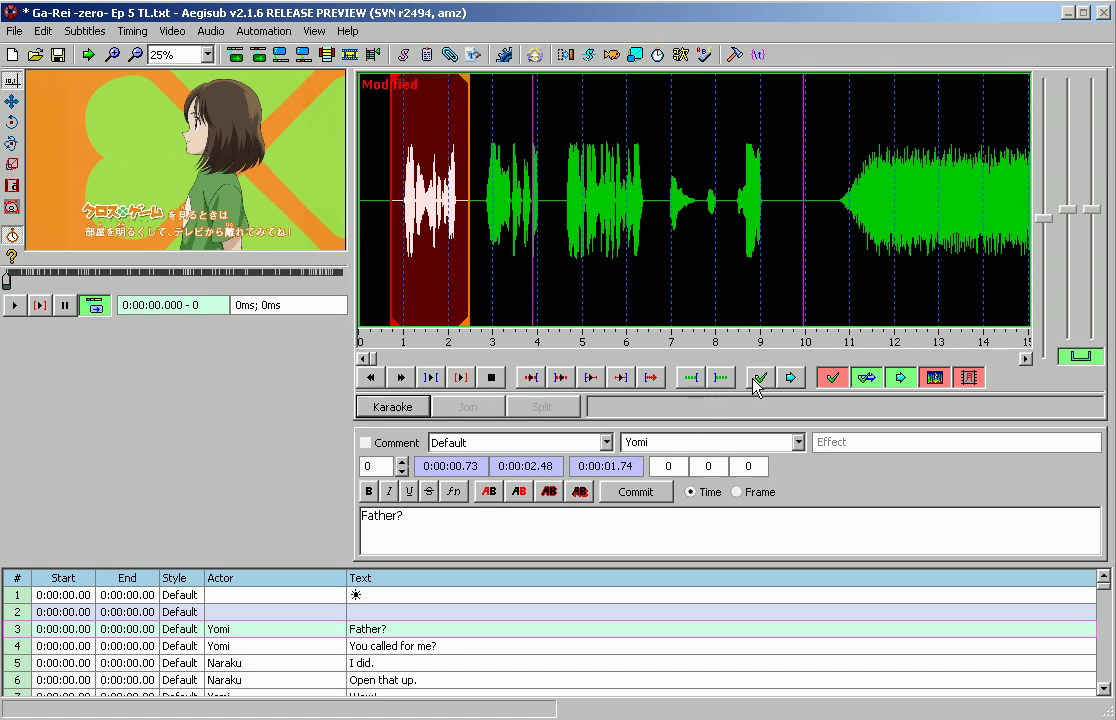
click(636, 492)
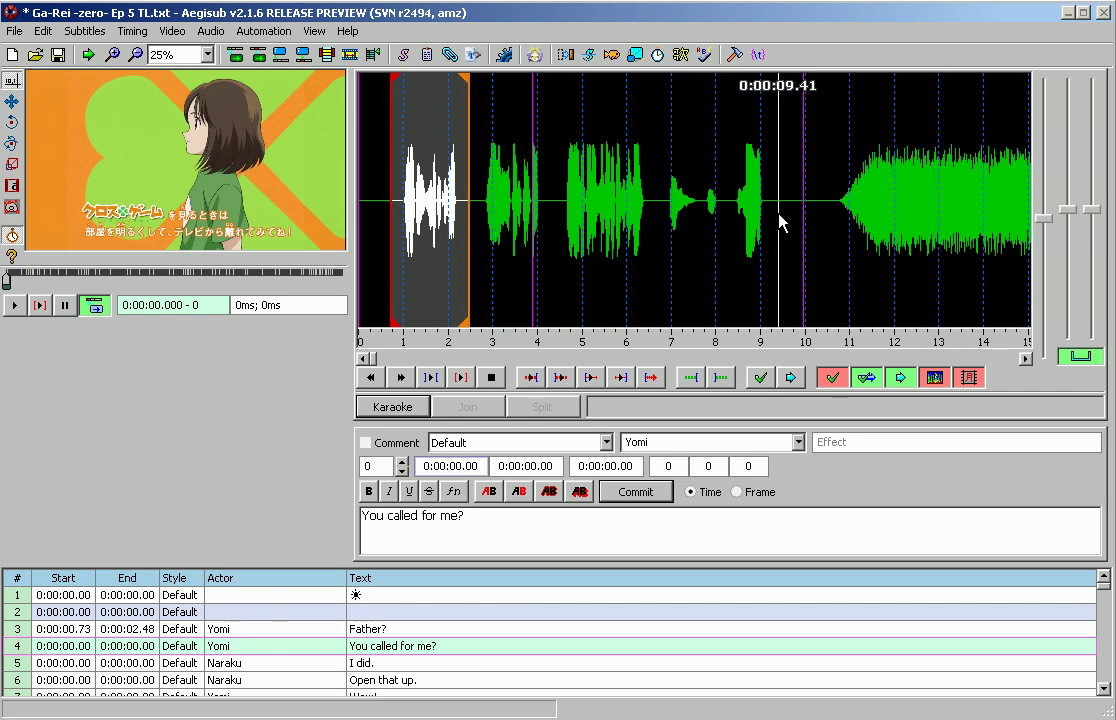
Try different start points for the "Father?" line on the waveform: 0:00:01.00, 0:00:00.85 and 0:00:00.76
click(250, 630)
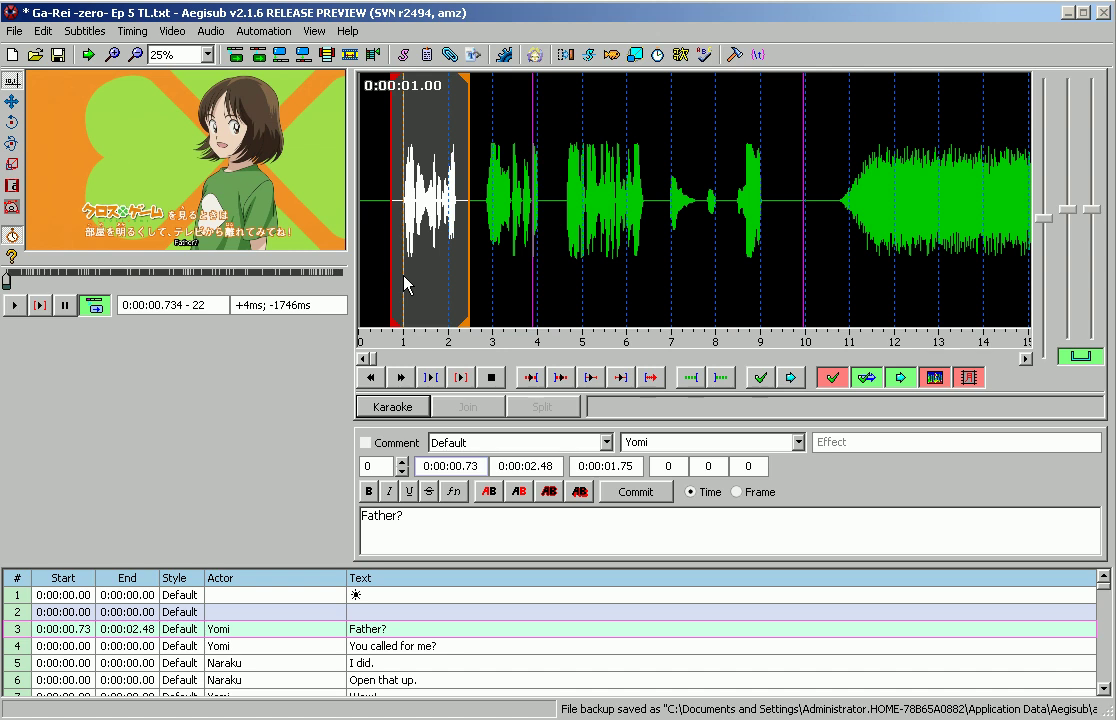
click(403, 285)
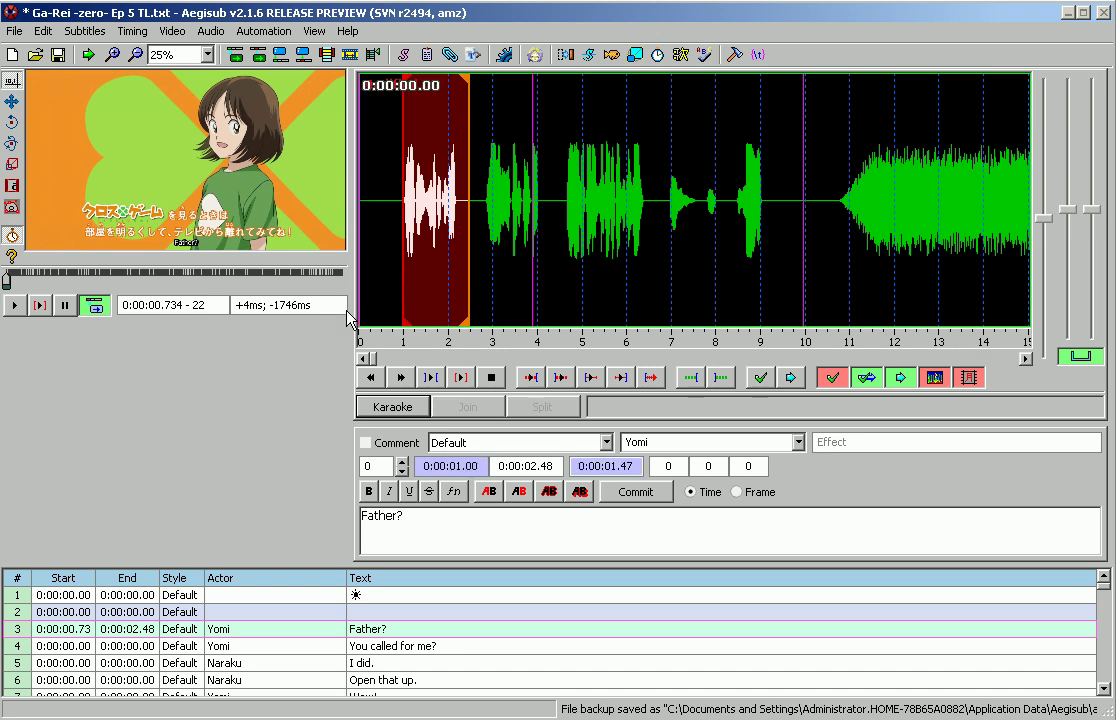
click(396, 281)
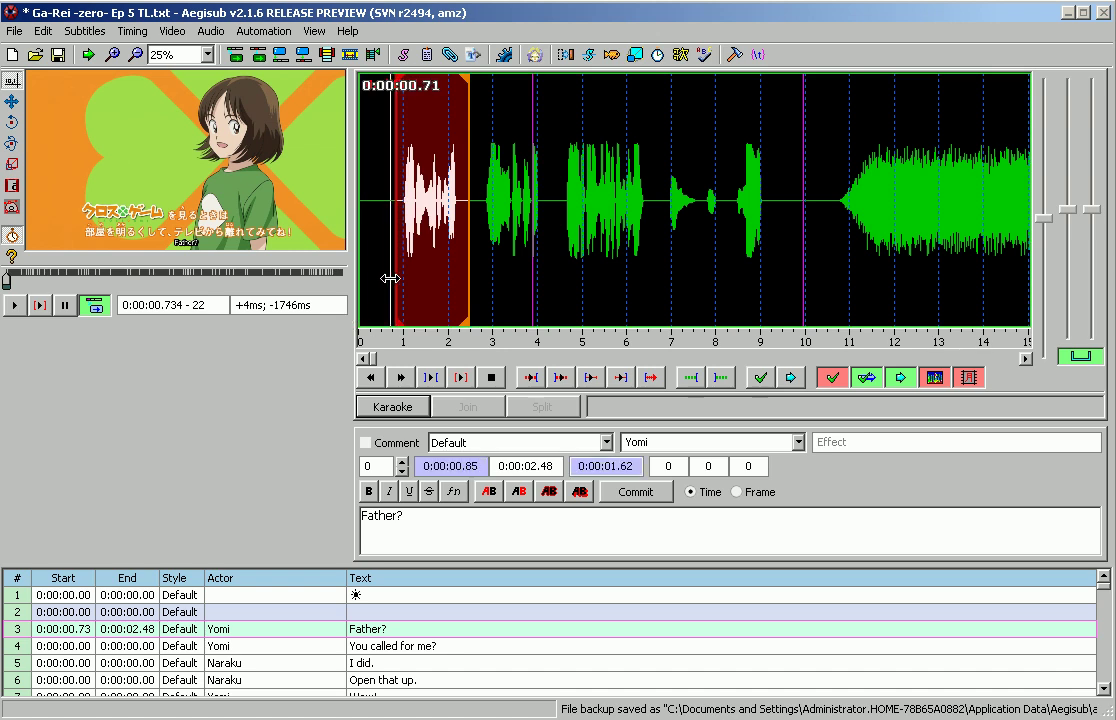
click(390, 278)
click(392, 277)
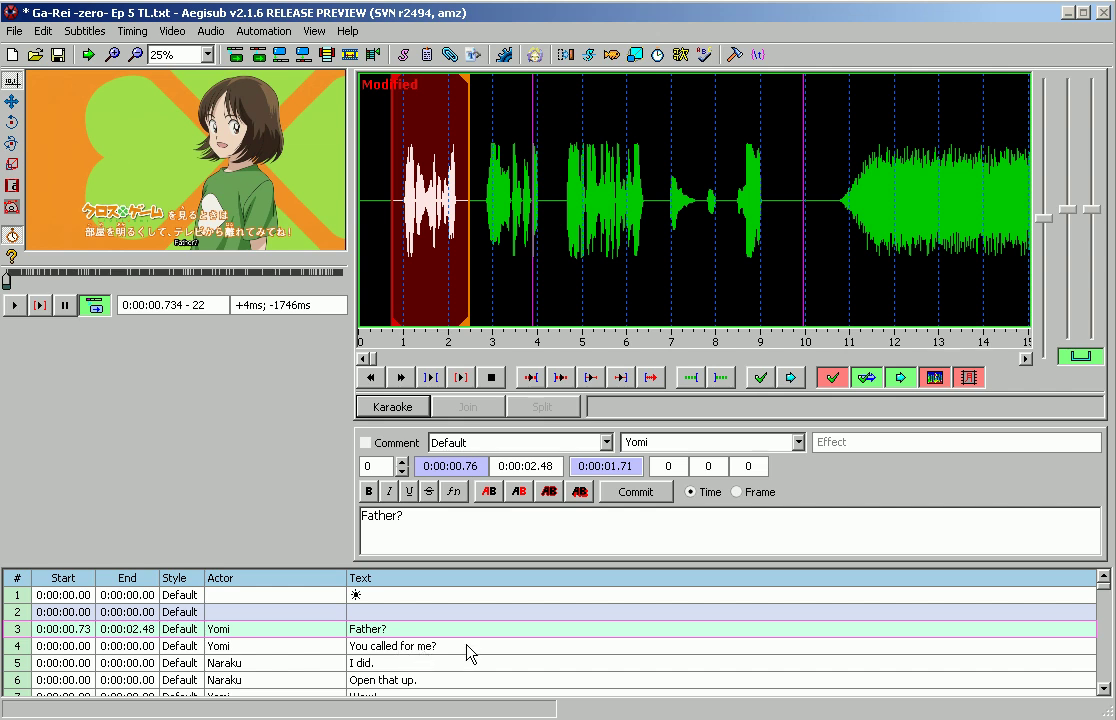
Time the "You called for me?" line from 0:00:02.69 to 0:00:03.90, ending it on the keyframe, and commit it
click(262, 648)
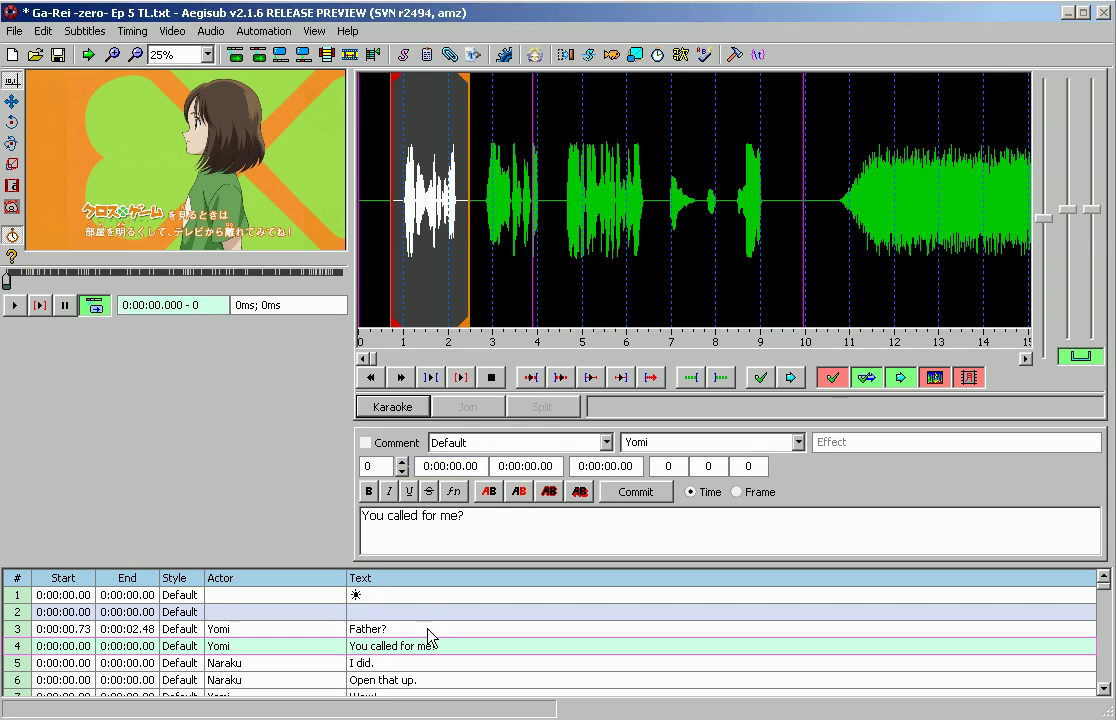
right_click(548, 228)
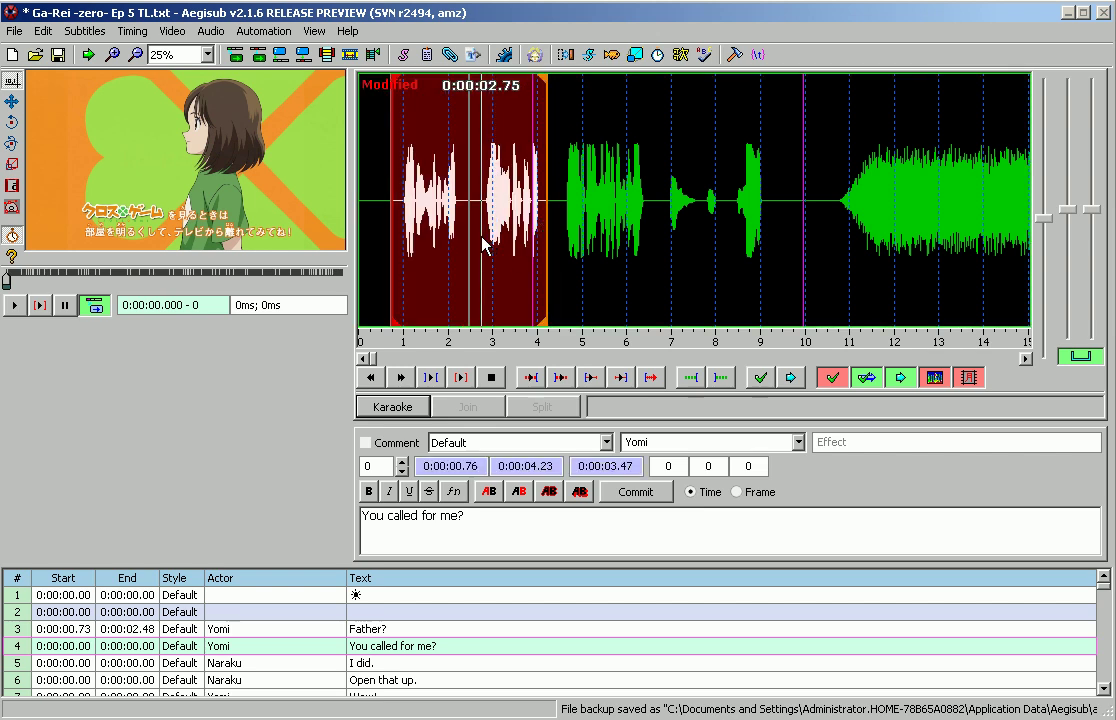
click(480, 236)
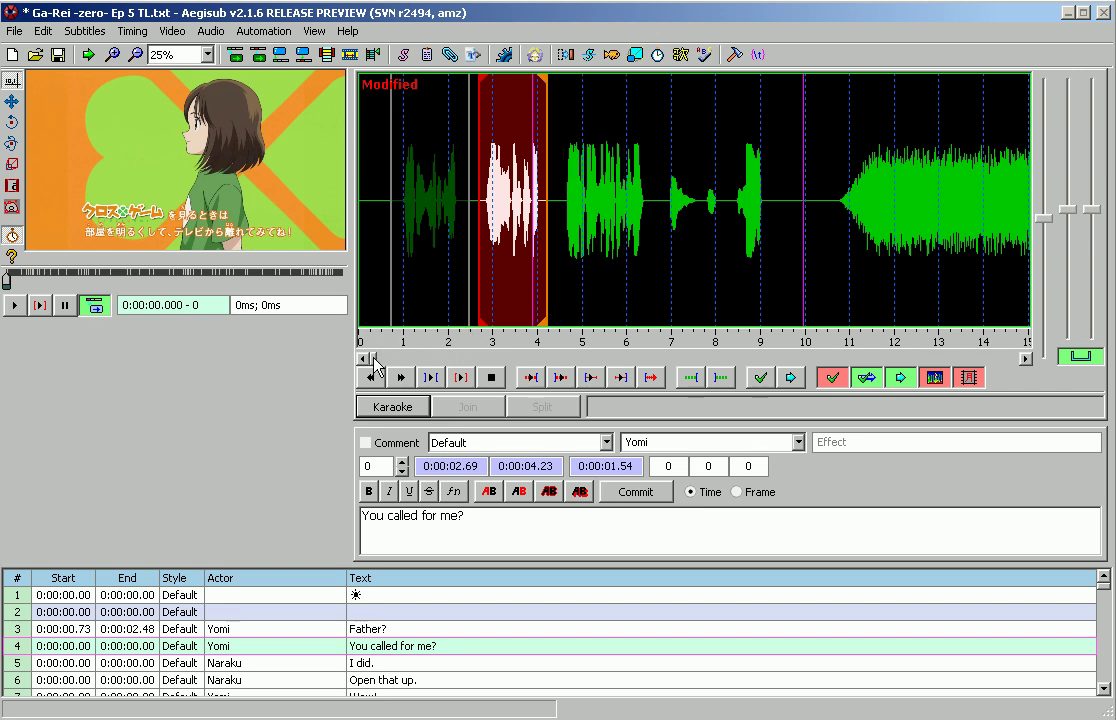
mouse_move(373, 362)
mouse_down()
mouse_move(452, 357)
mouse_move(369, 357)
mouse_up()
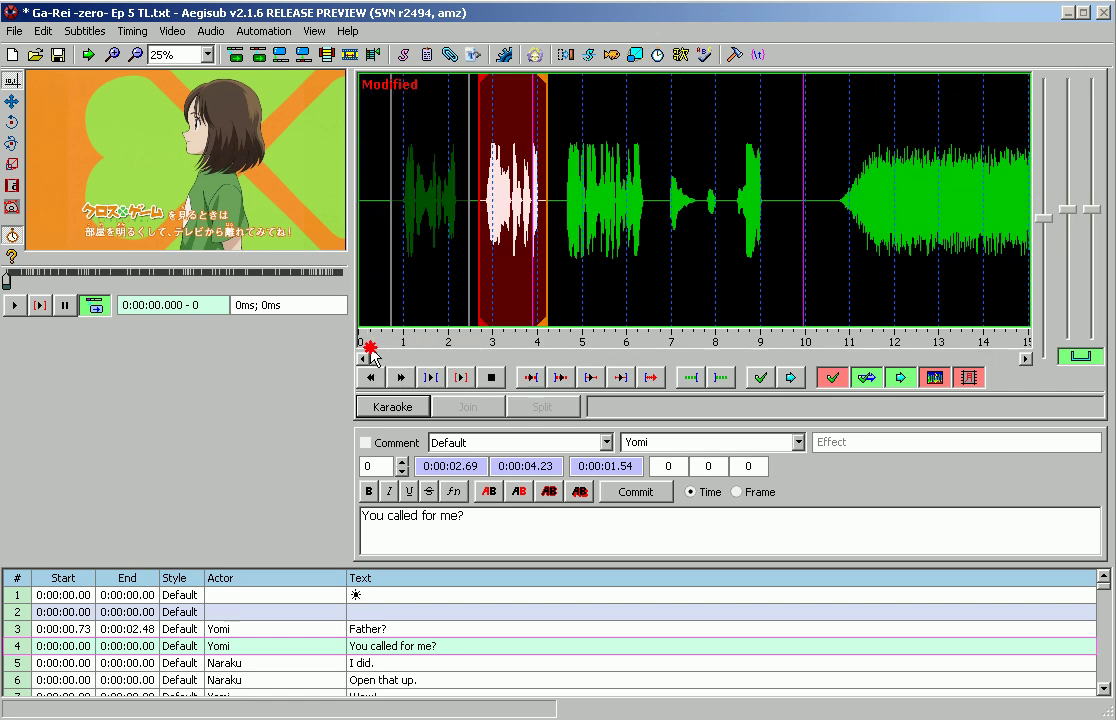
right_click(534, 228)
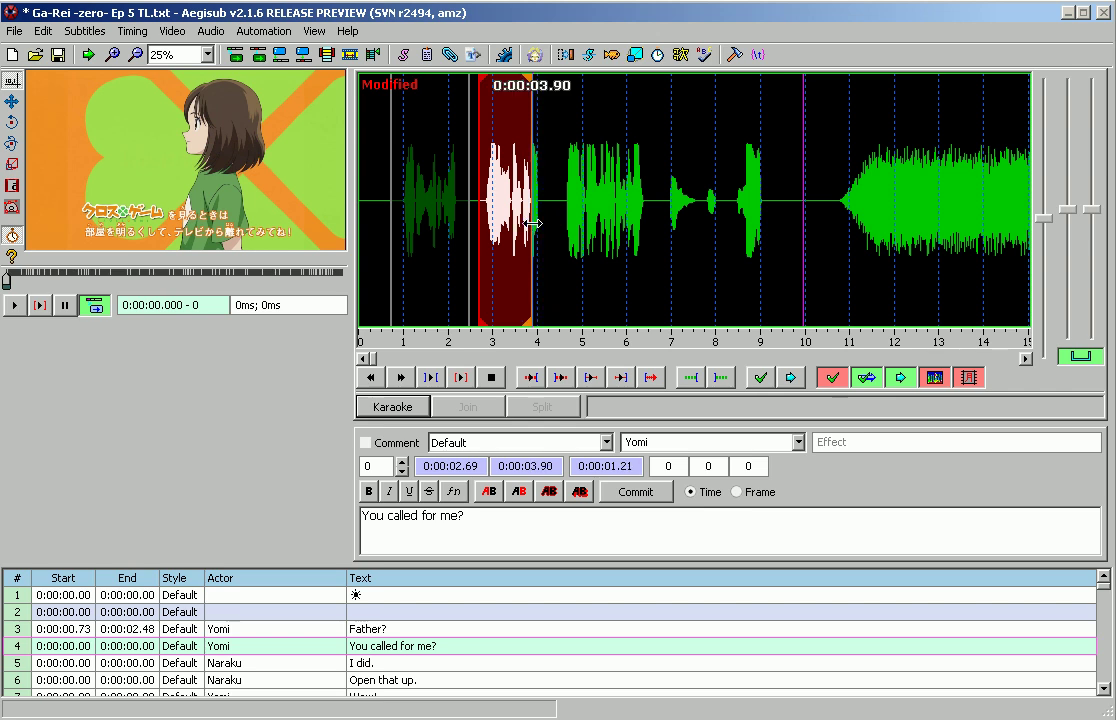
click(648, 493)
Check the "You called for me?" line in the video at its end and start frames, and play from its start
click(232, 648)
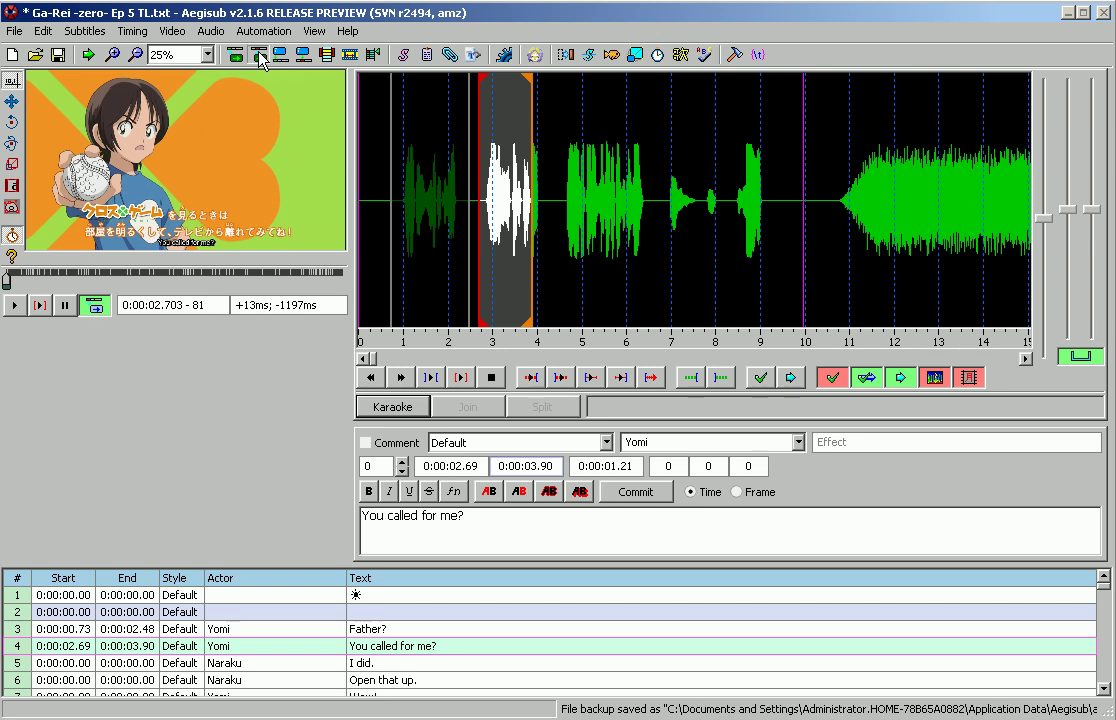
click(259, 55)
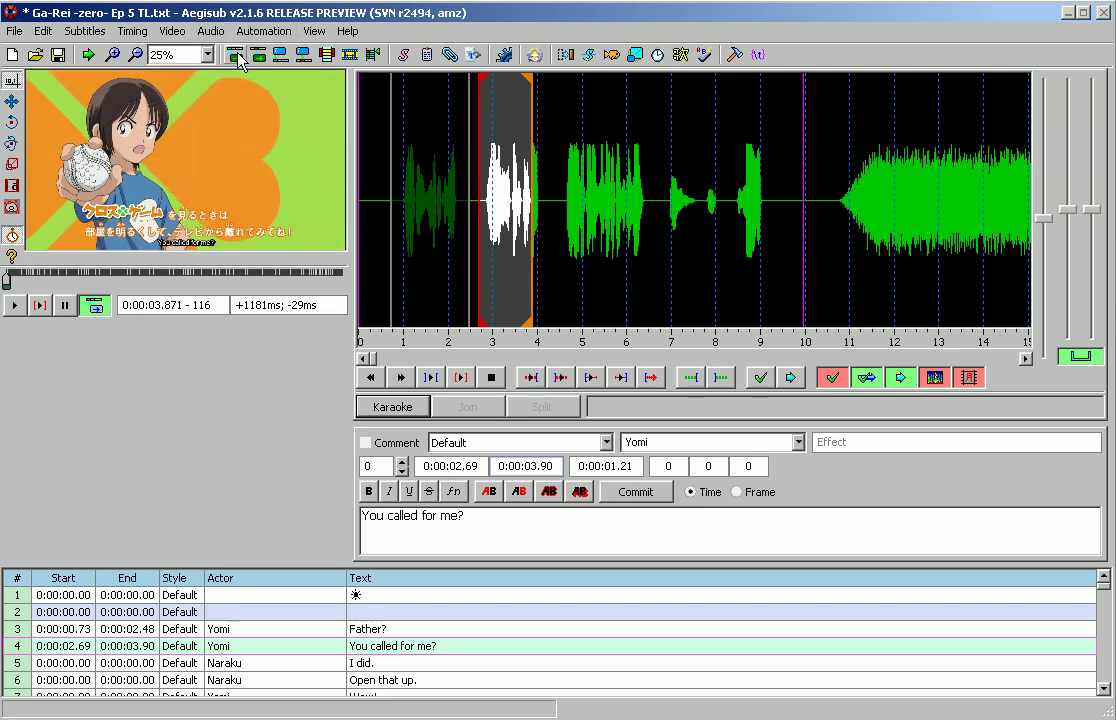
click(237, 56)
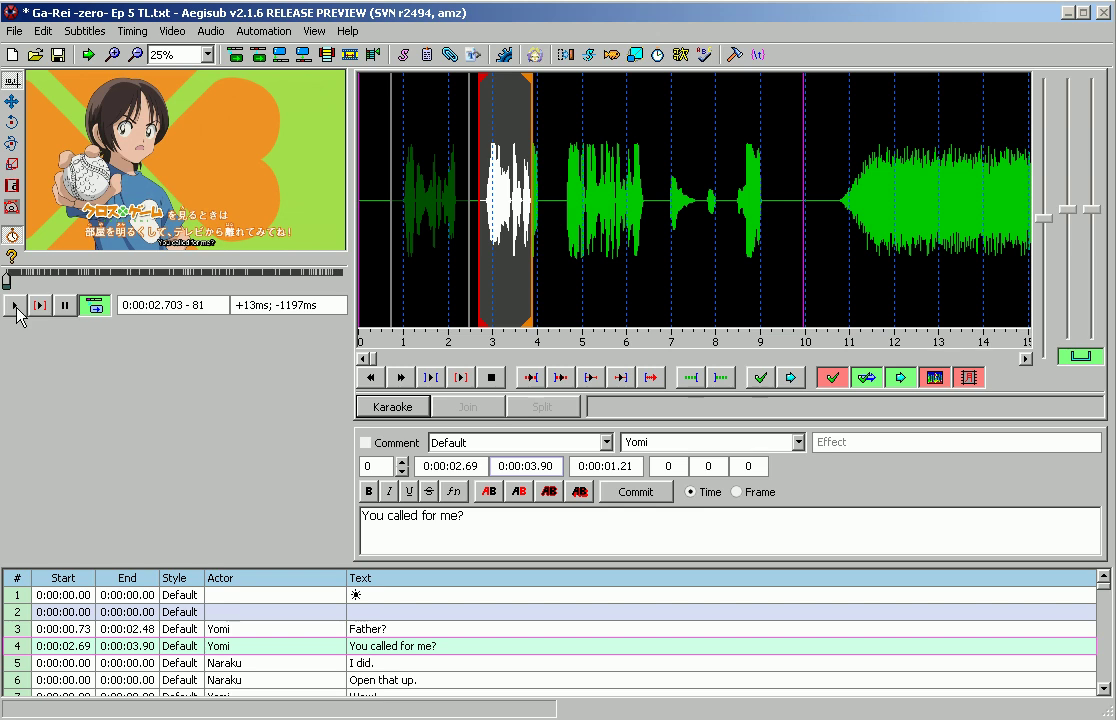
click(16, 308)
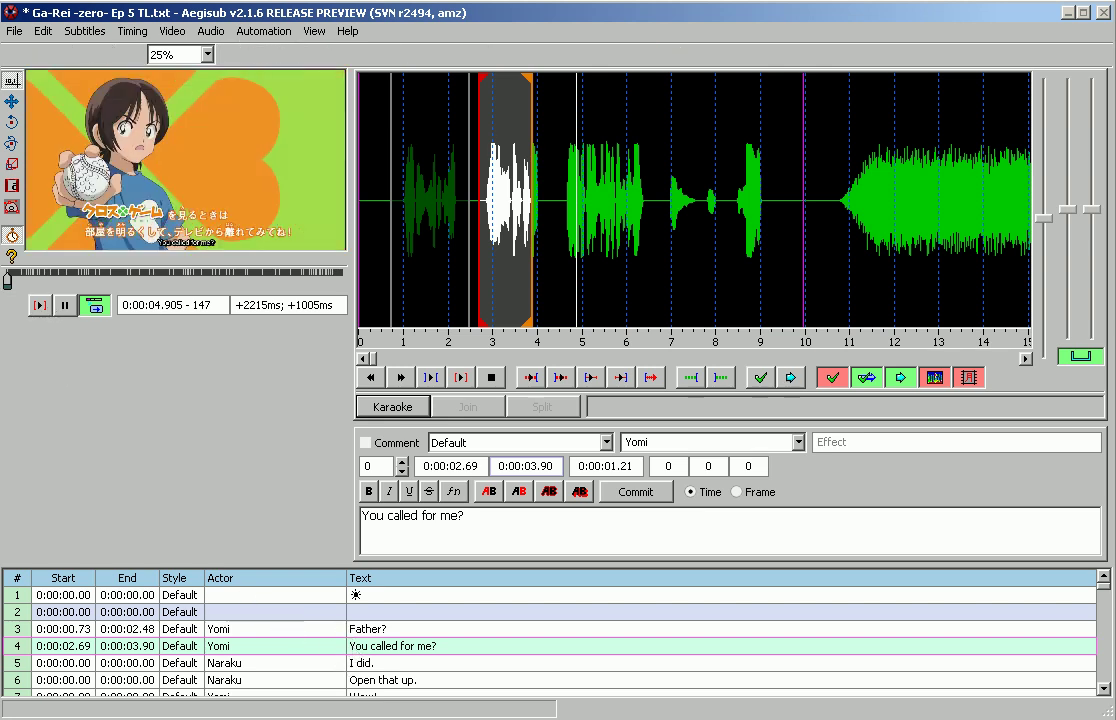
click(16, 308)
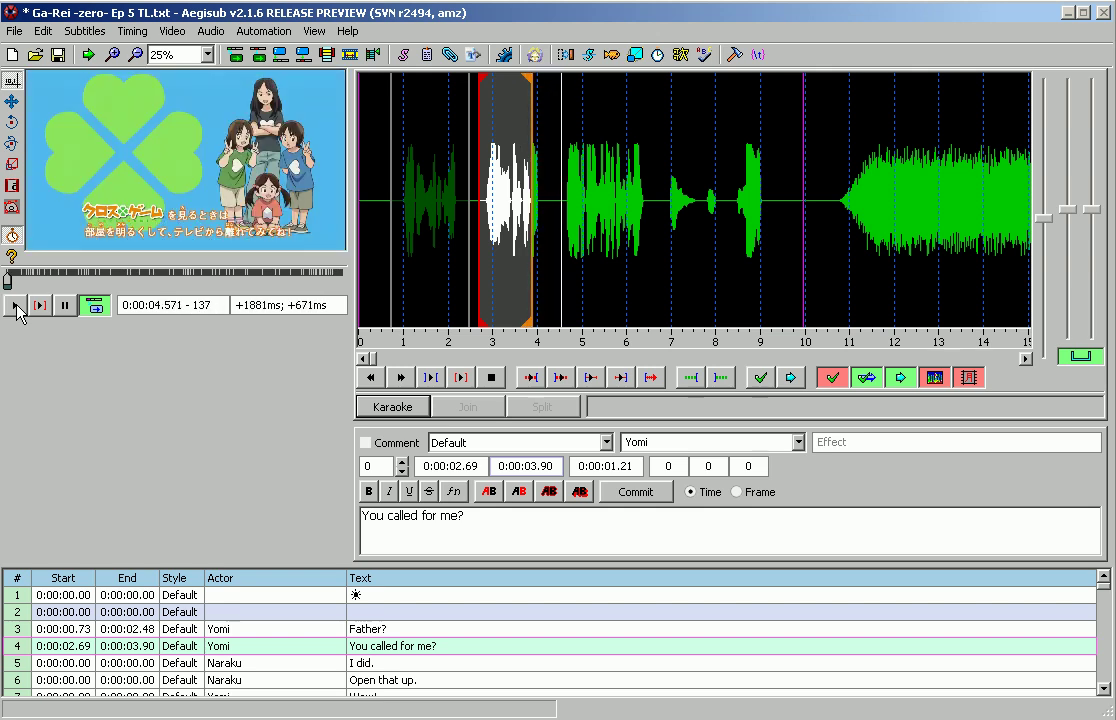
Enlarge the video preview to 50% and play back the newly timed subtitle lines
click(198, 58)
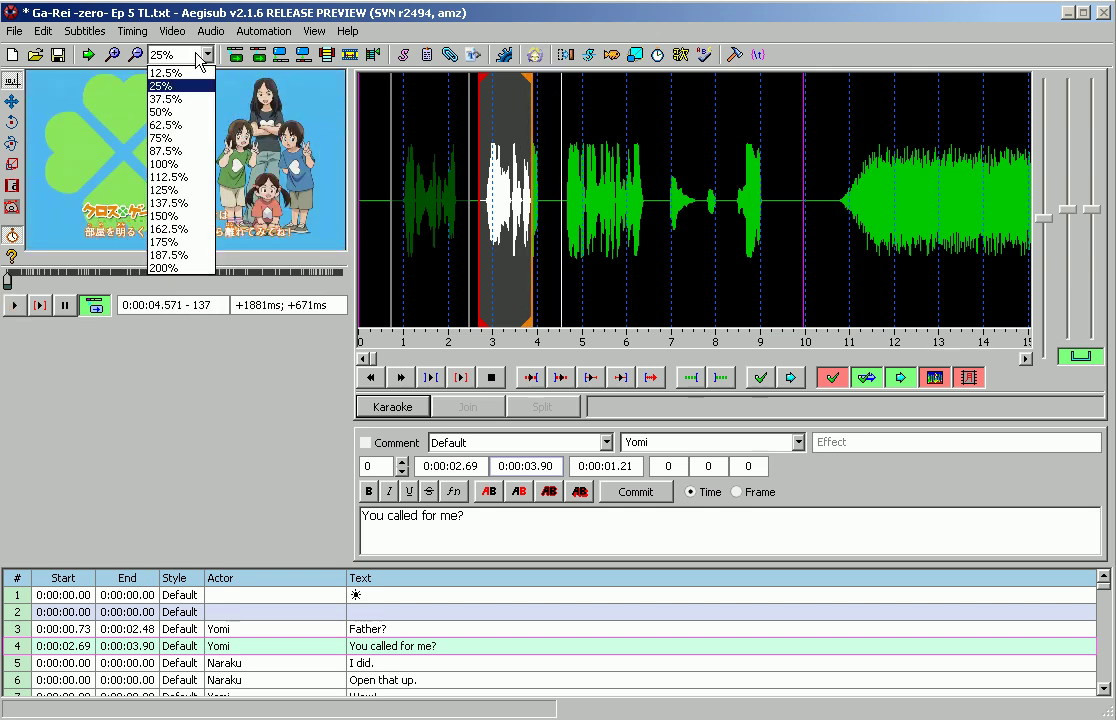
click(185, 114)
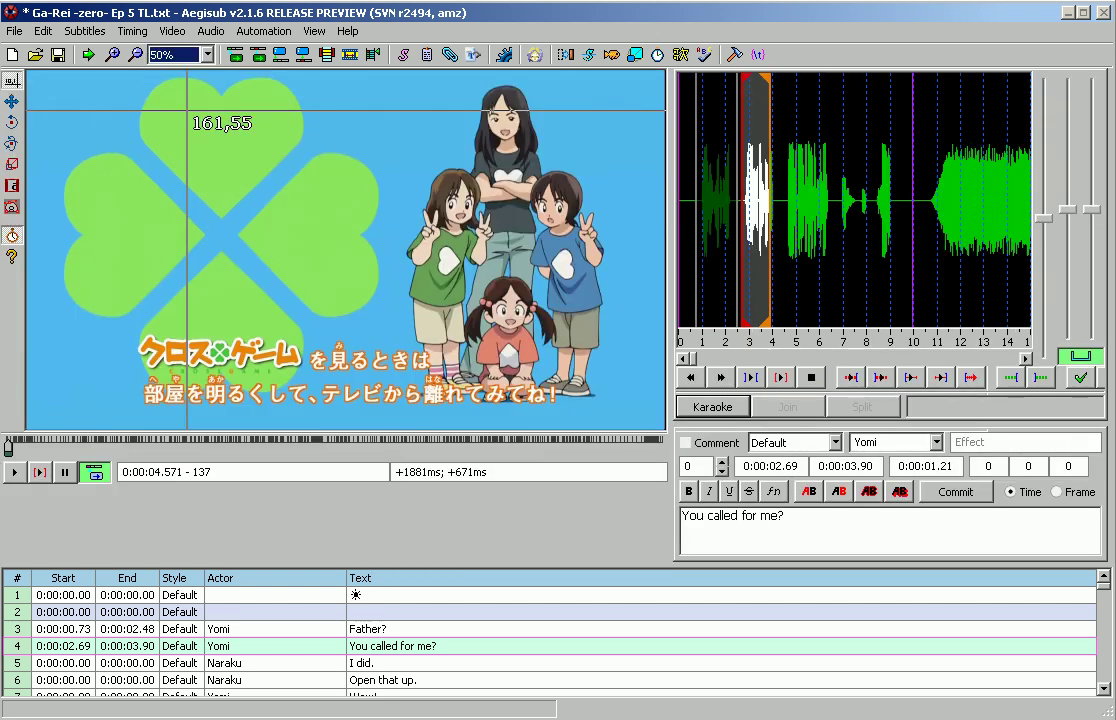
click(210, 628)
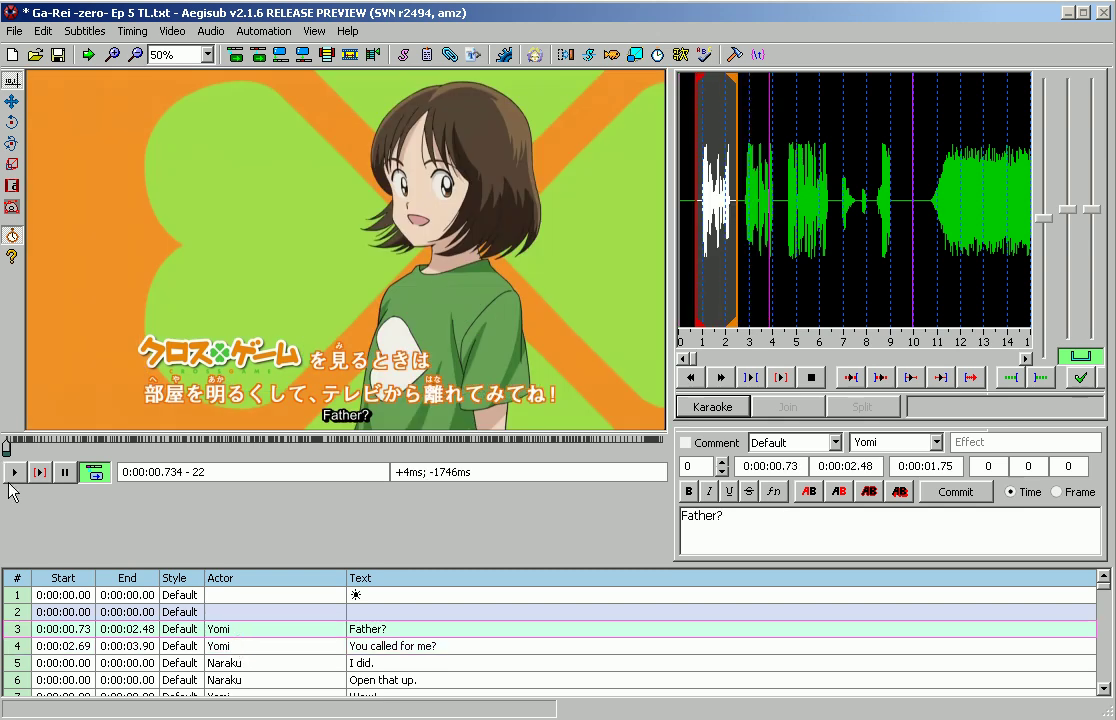
key(Down)
click(15, 472)
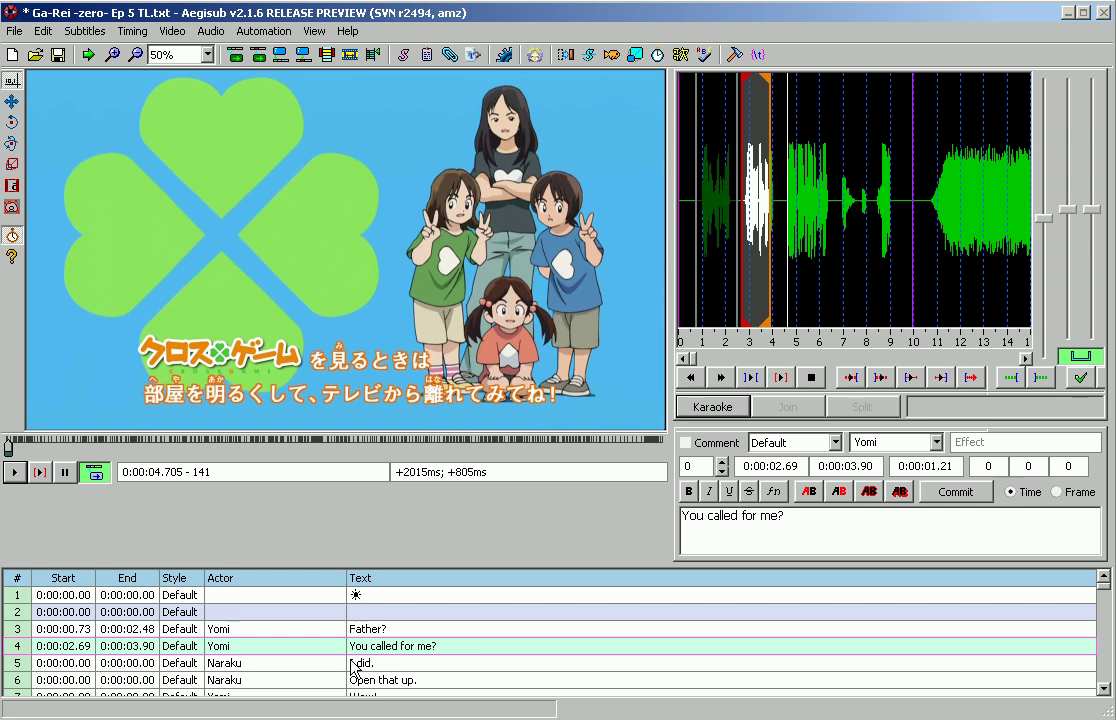
Select lines 3 to 5 and reset their start and end times to 0:00:00.00
click(353, 668)
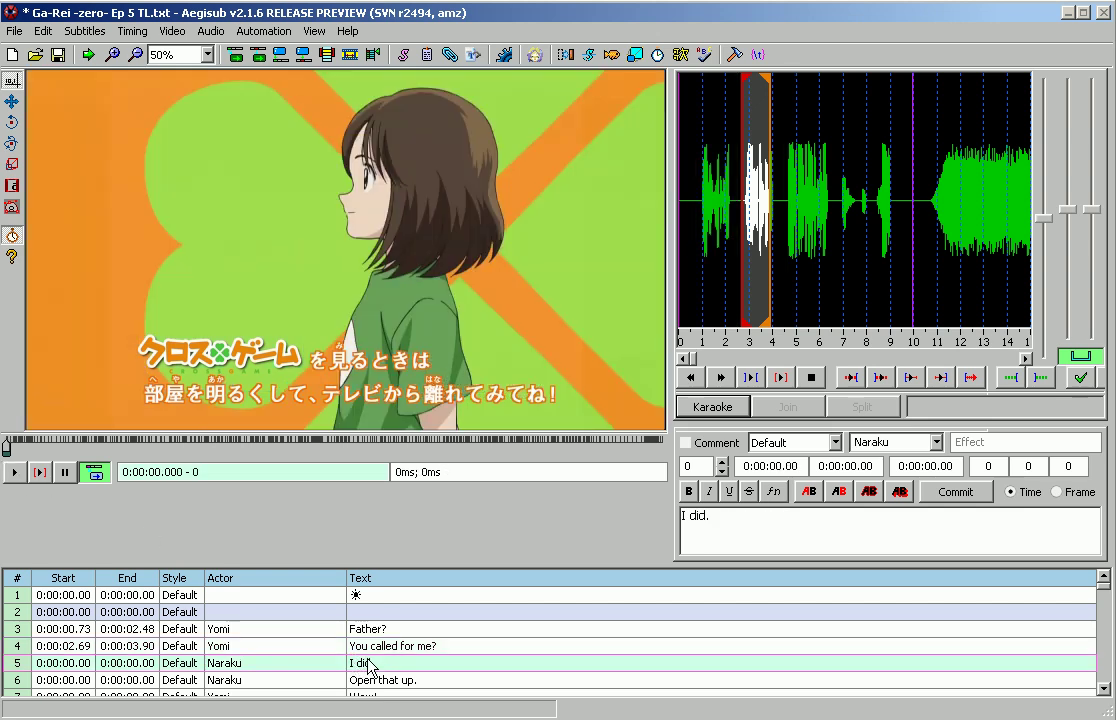
click(401, 634)
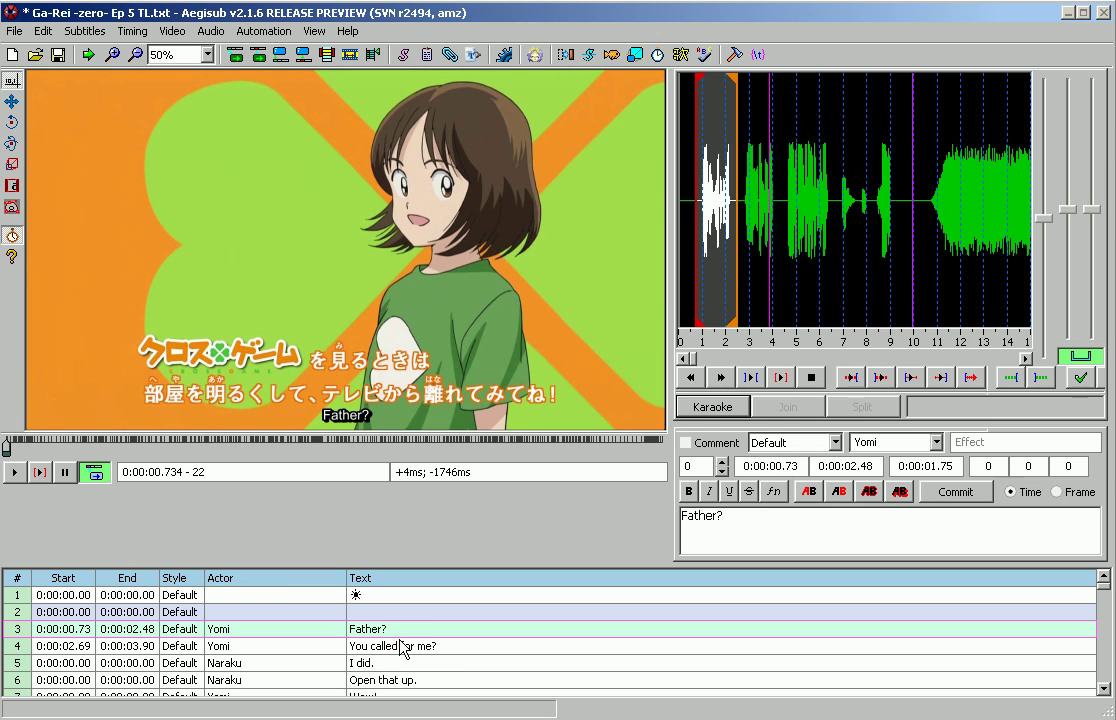
click(401, 645)
click(84, 668)
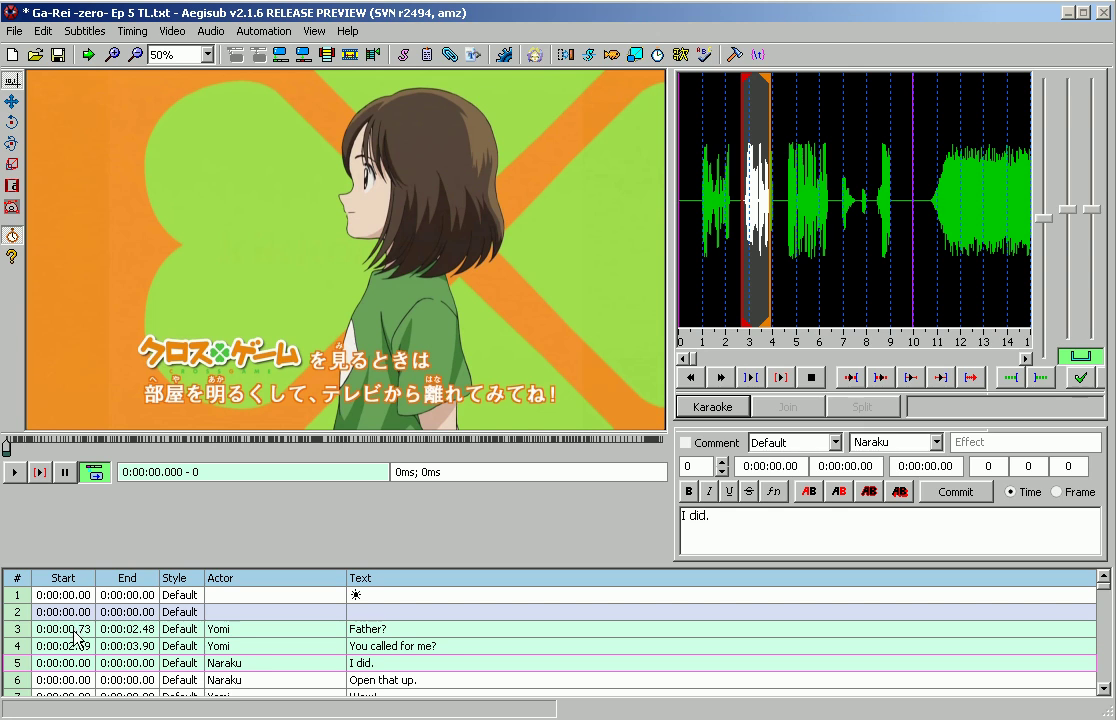
key(ctrl+z)
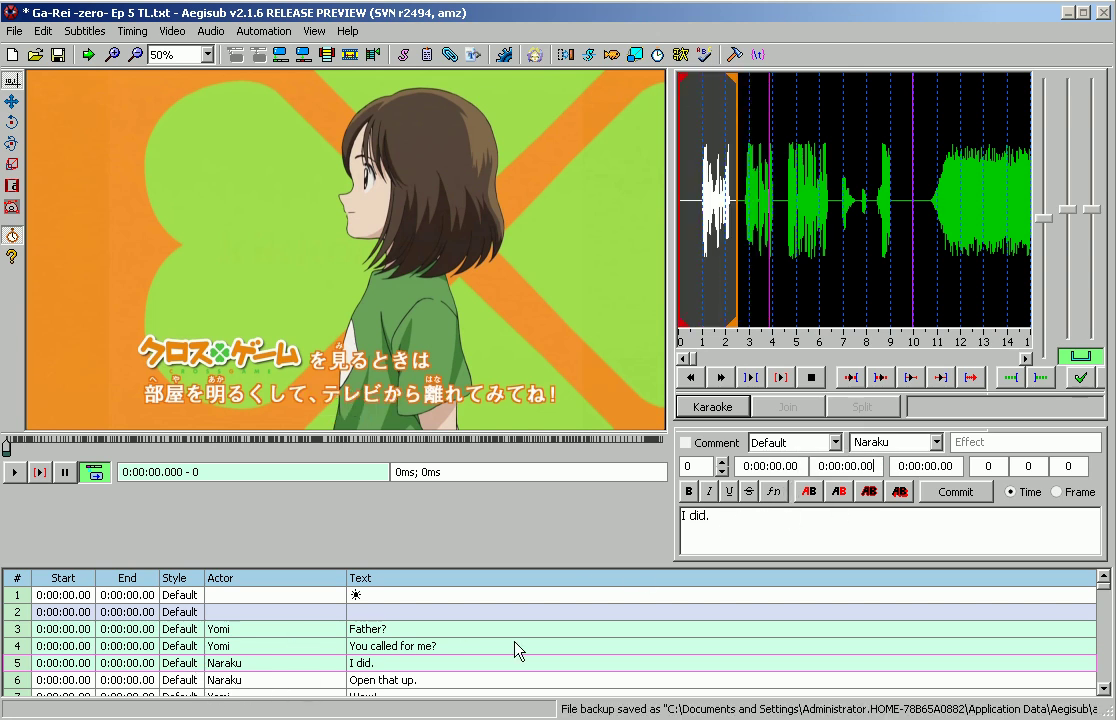
Change the text of line 4 to "You called for me... Father?" and commit it
click(460, 647)
click(222, 630)
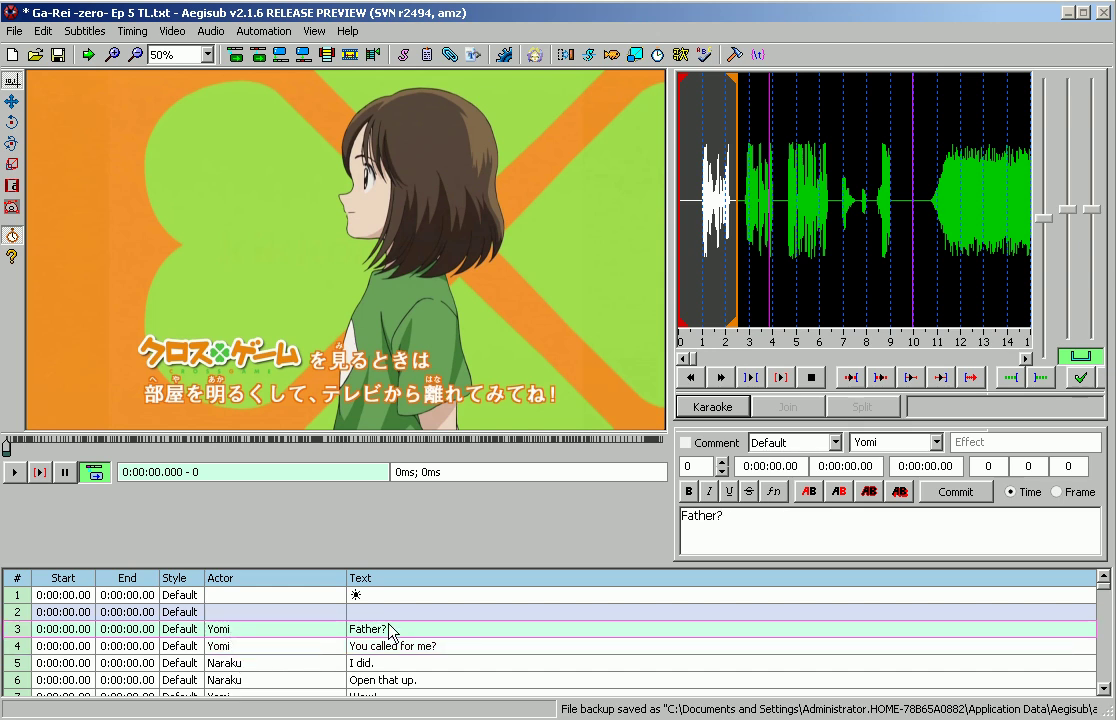
click(430, 650)
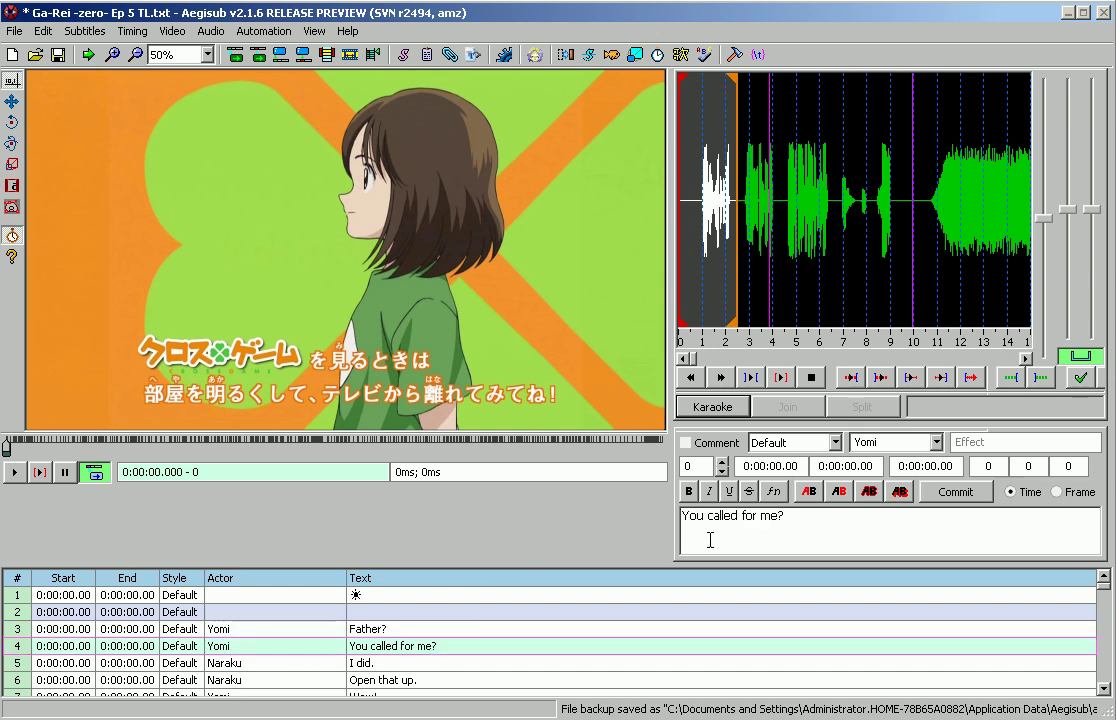
click(780, 514)
text(...)
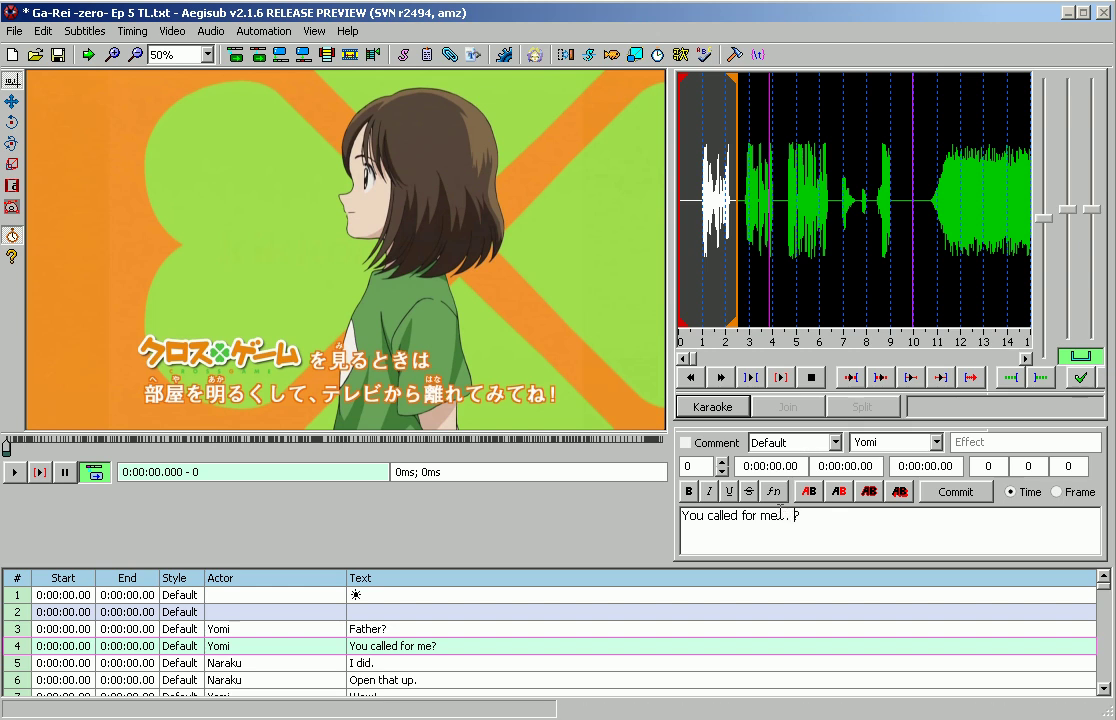
text( Father)
click(958, 492)
click(471, 646)
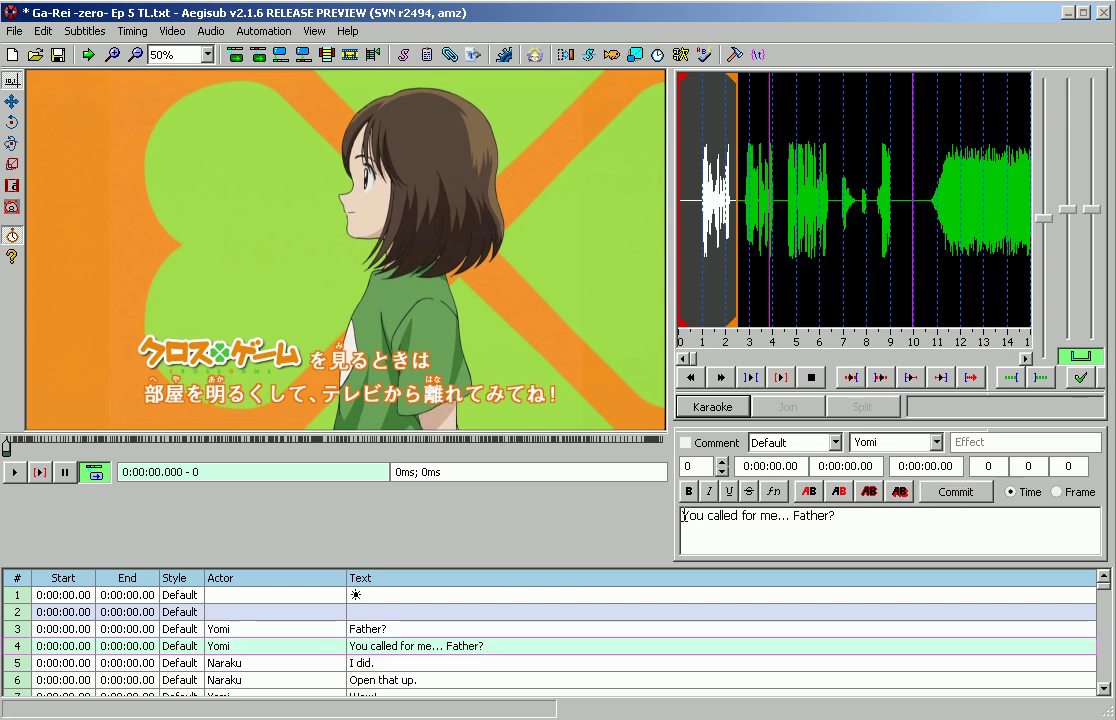
drag(780, 516, 795, 516)
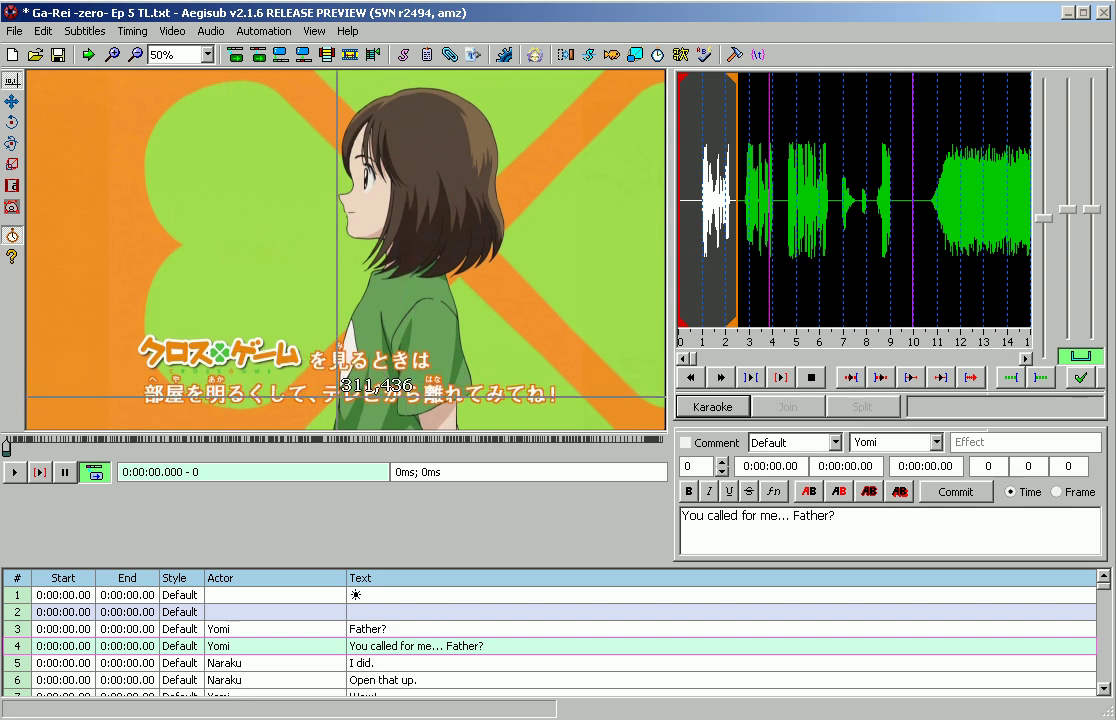
click(791, 516)
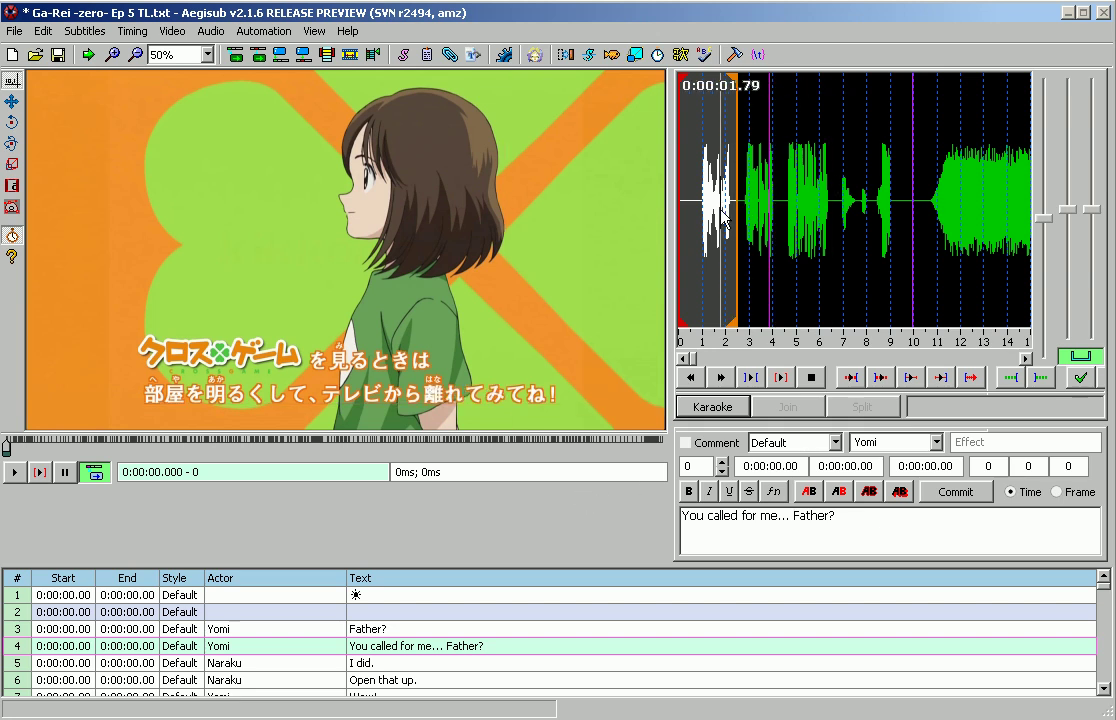
Set the video preview's zoom back to 25% to widen the audio waveform
click(207, 54)
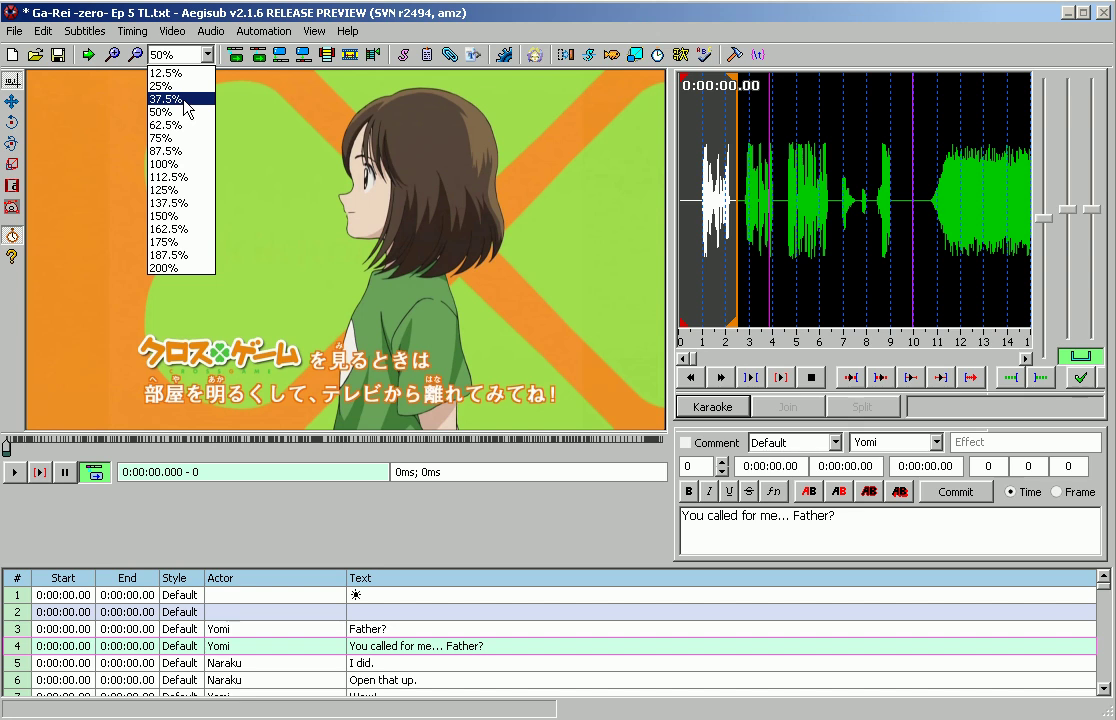
click(180, 86)
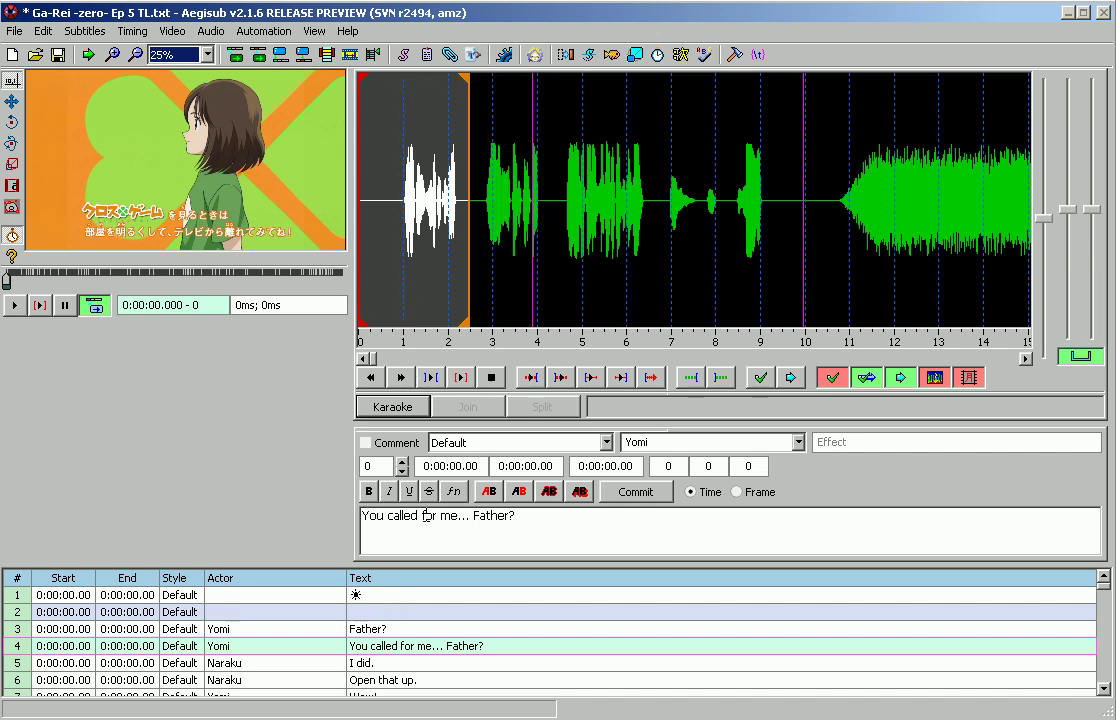
Time line 4 to the first speech burst in the waveform, from 0:00:00.82 to 0:00:02.84, and commit it
click(396, 295)
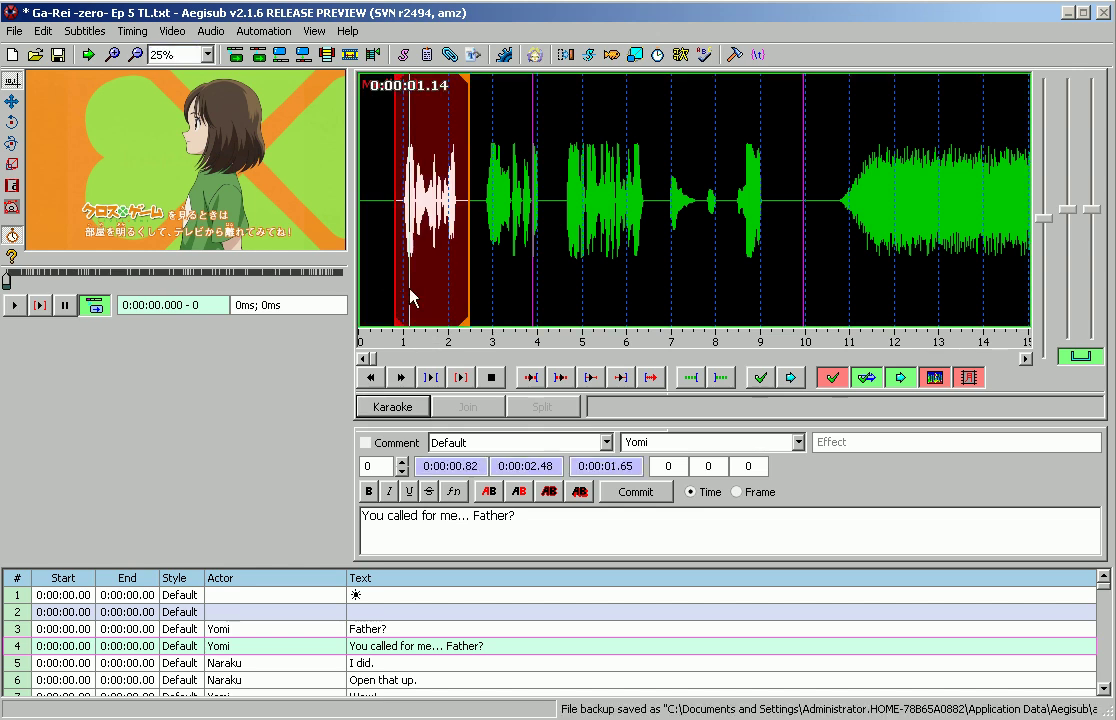
right_click(486, 305)
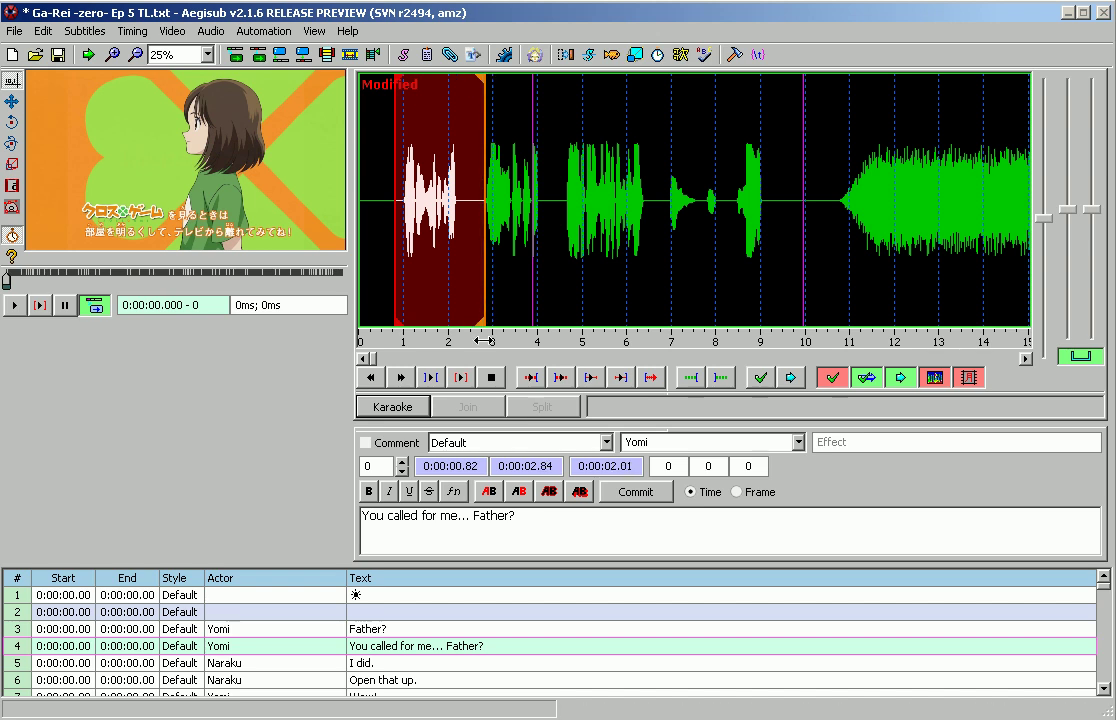
click(634, 492)
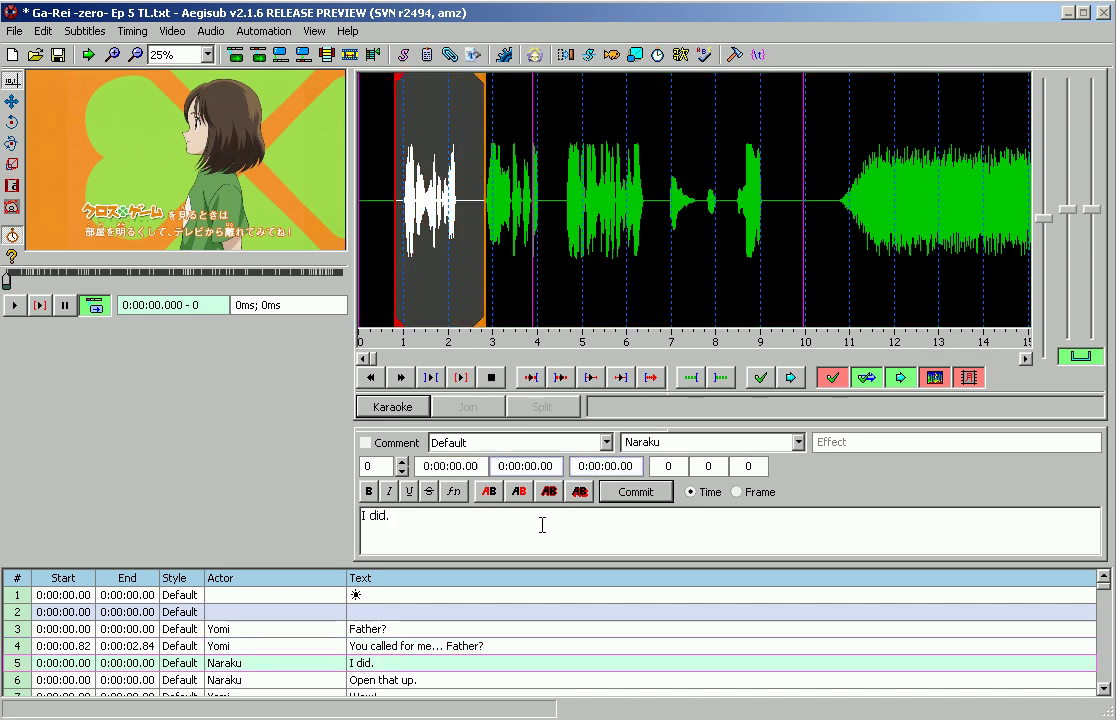
Insert the override tag {\alpha&HFF&} before " Father?" in line 4 and commit it
click(441, 648)
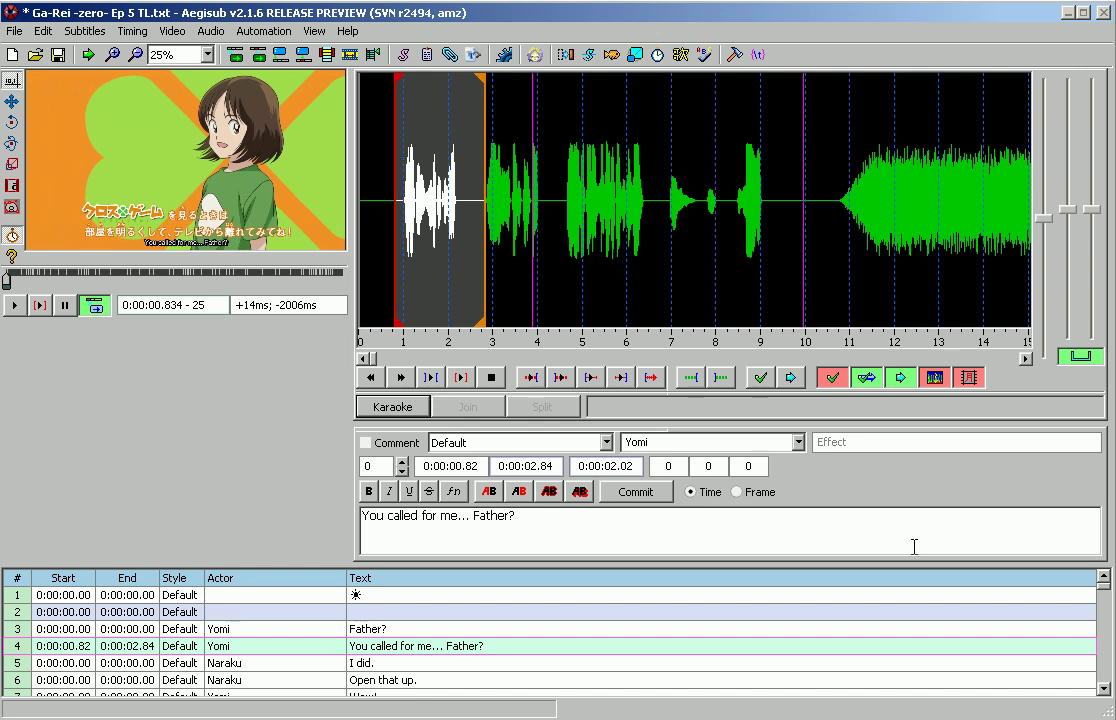
text({\alpha)
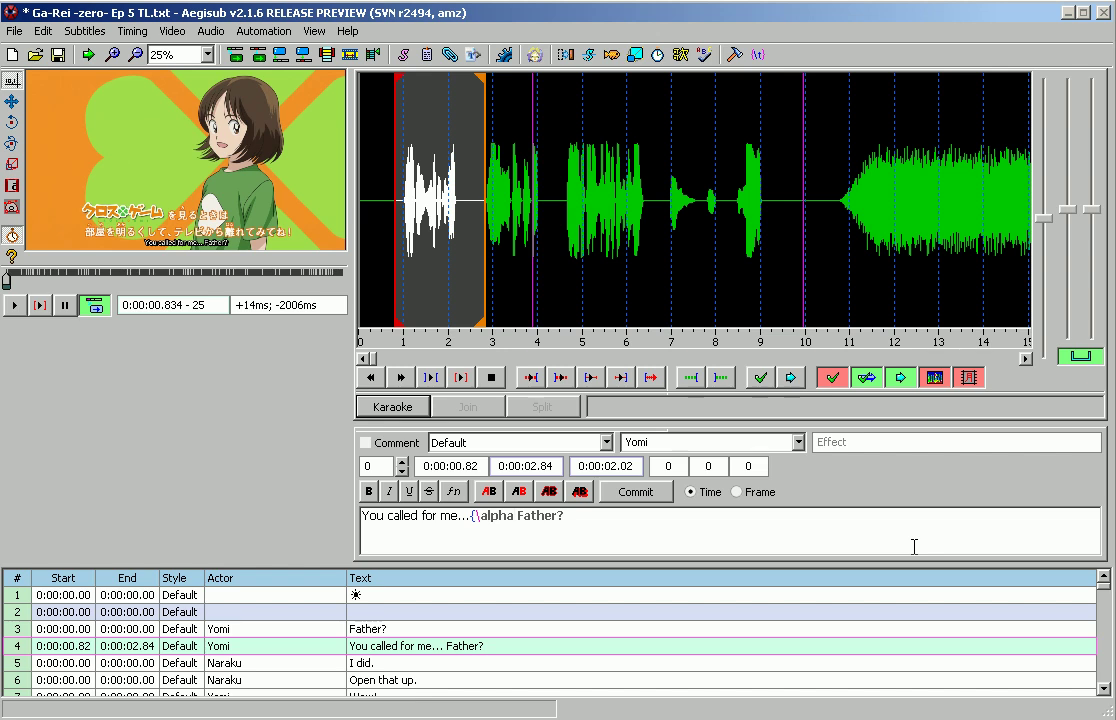
text(&HFF&})
click(652, 494)
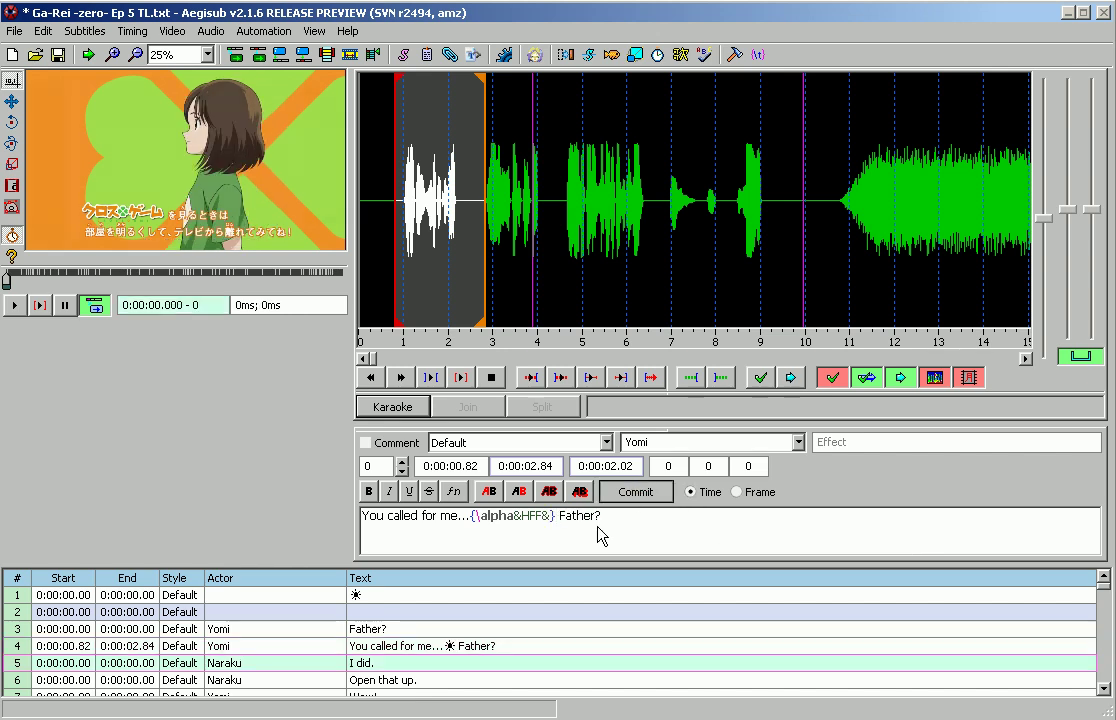
Inspect line 4 in the video preview at 50% zoom, then restore the preview to 25%
click(458, 648)
click(199, 58)
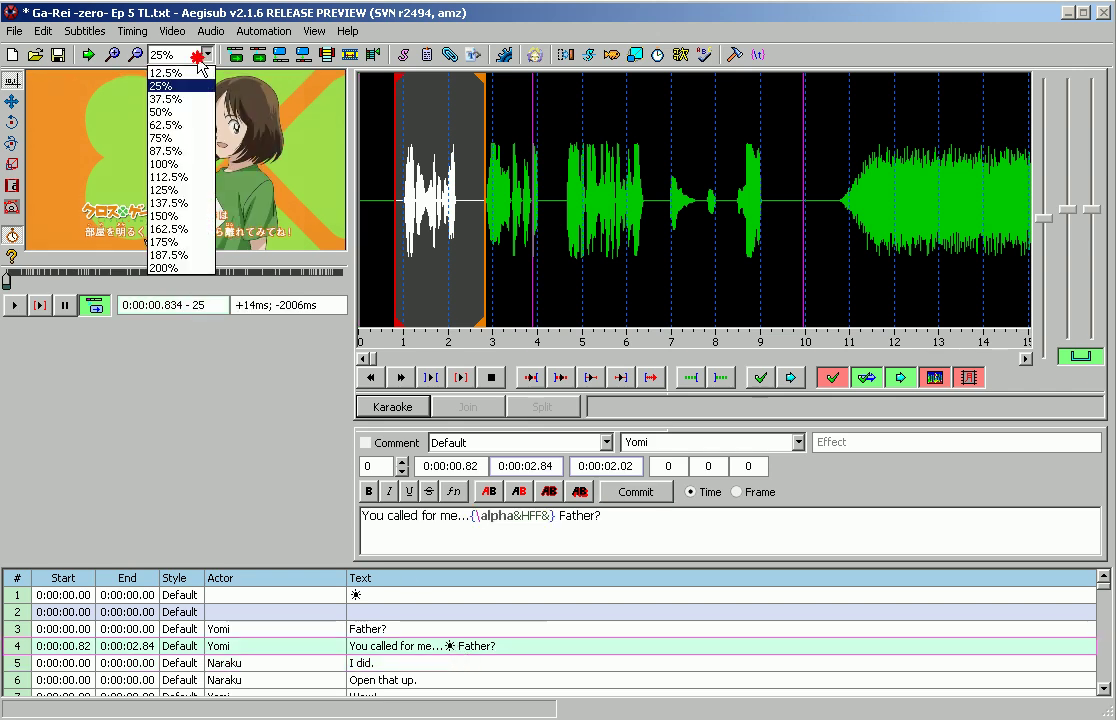
click(168, 111)
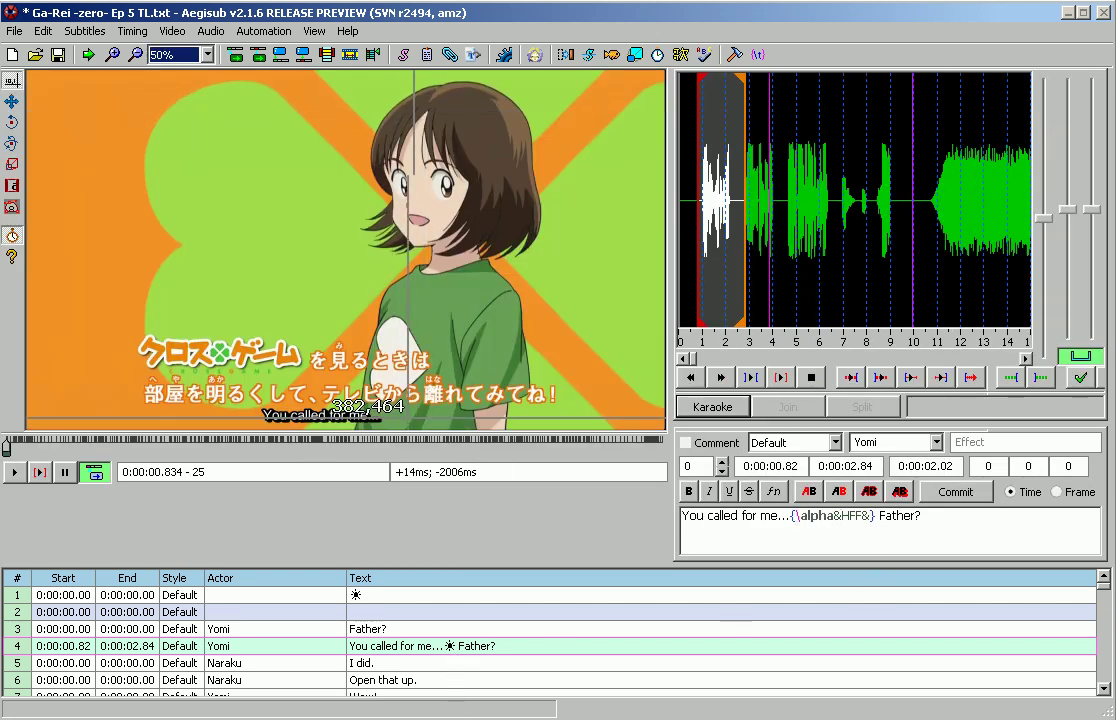
click(168, 55)
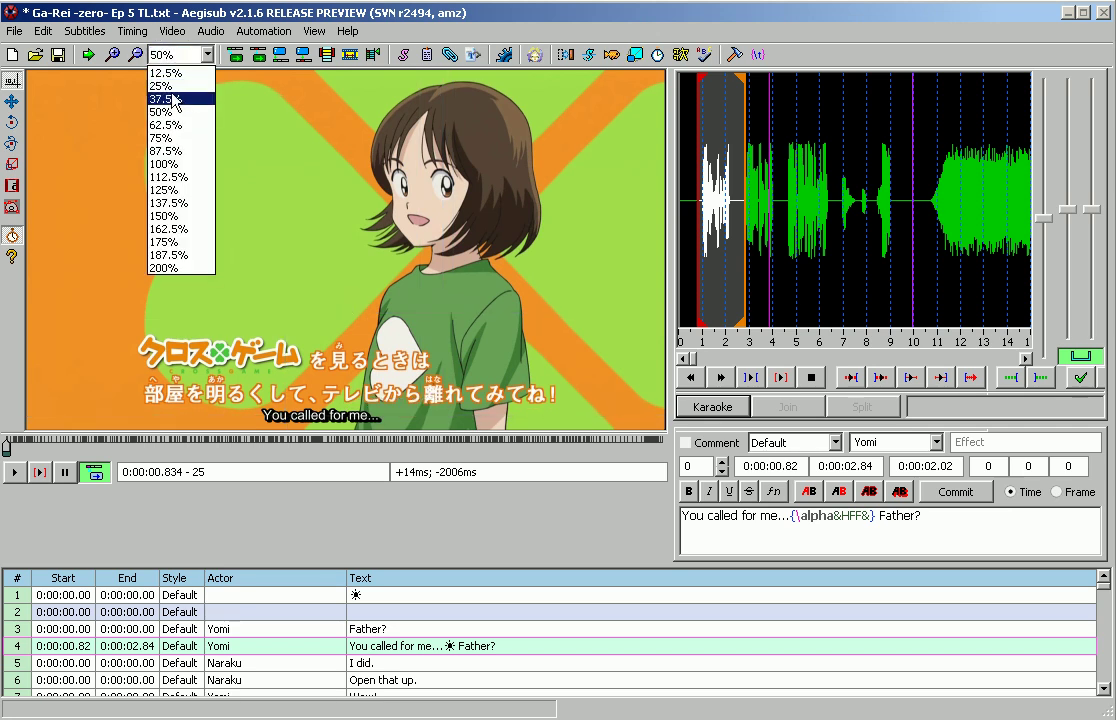
click(160, 86)
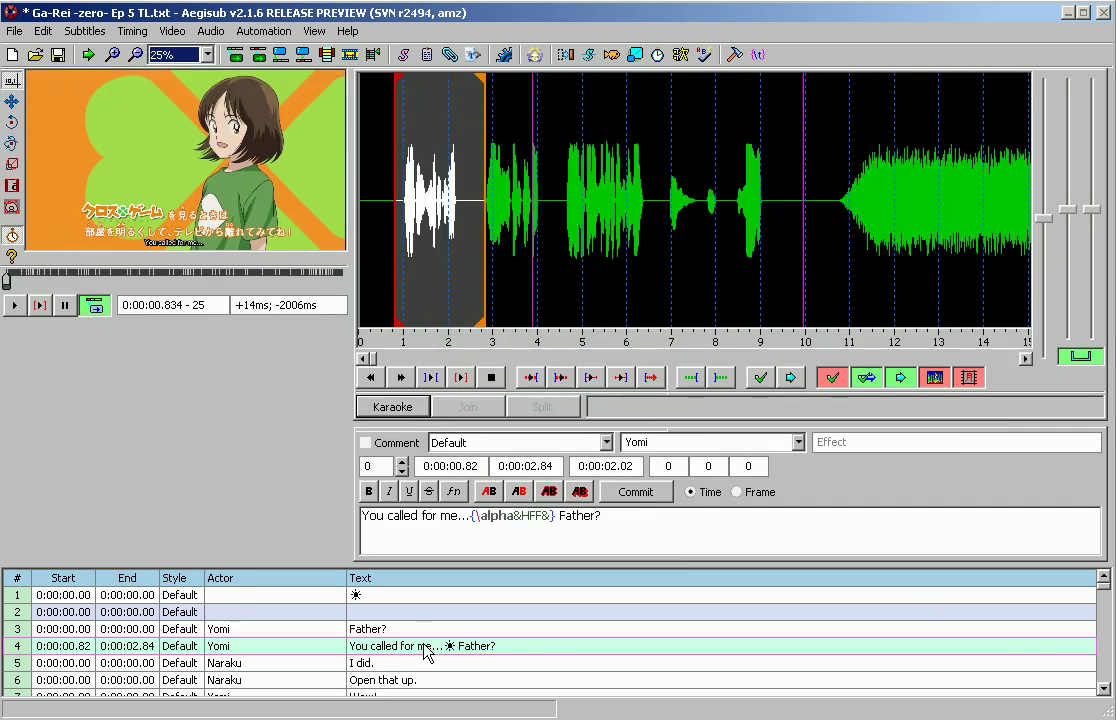
Replace the text of line 5 with a copy of line 4's full text, including the alpha tag
click(600, 535)
key(ctrl+a)
key(ctrl+c)
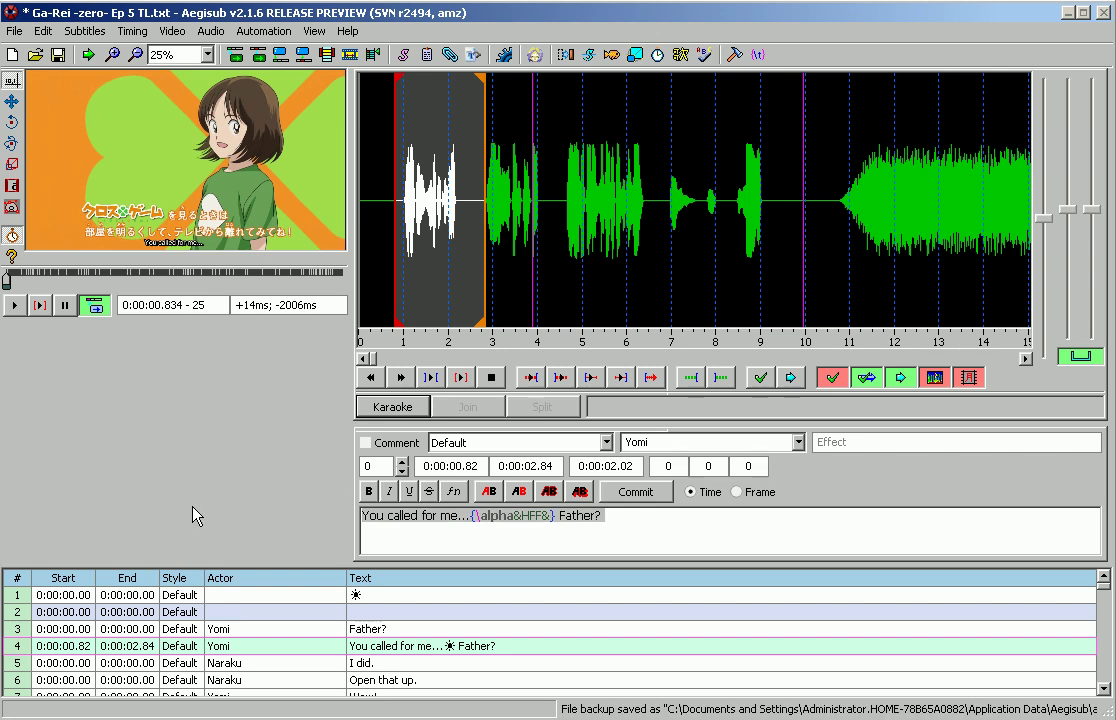
click(403, 662)
click(455, 532)
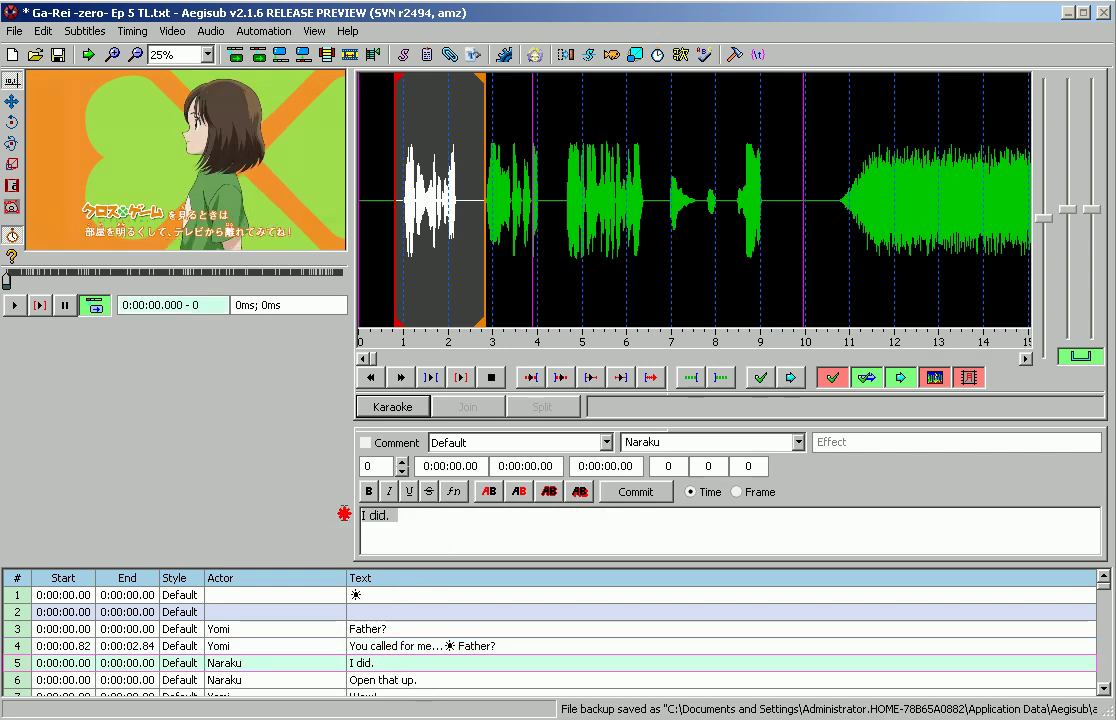
key(ctrl+a)
key(ctrl+v)
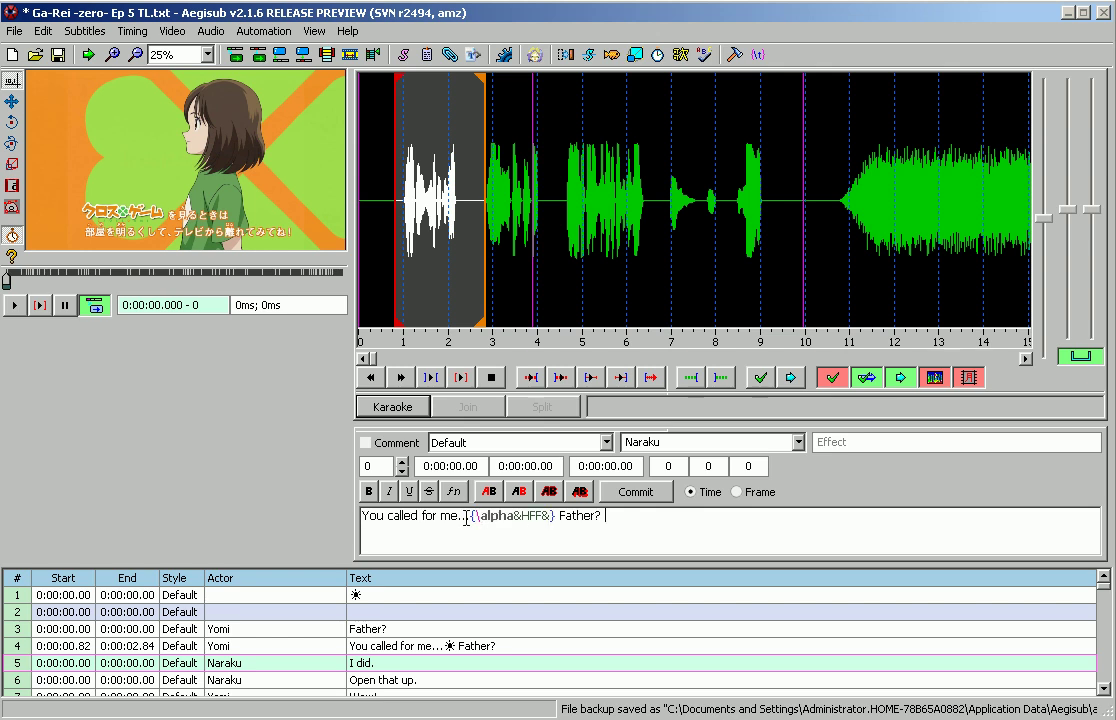
Remove the {\alpha&HFF&} tag from line 5's text and commit the line
drag(470, 515, 553, 515)
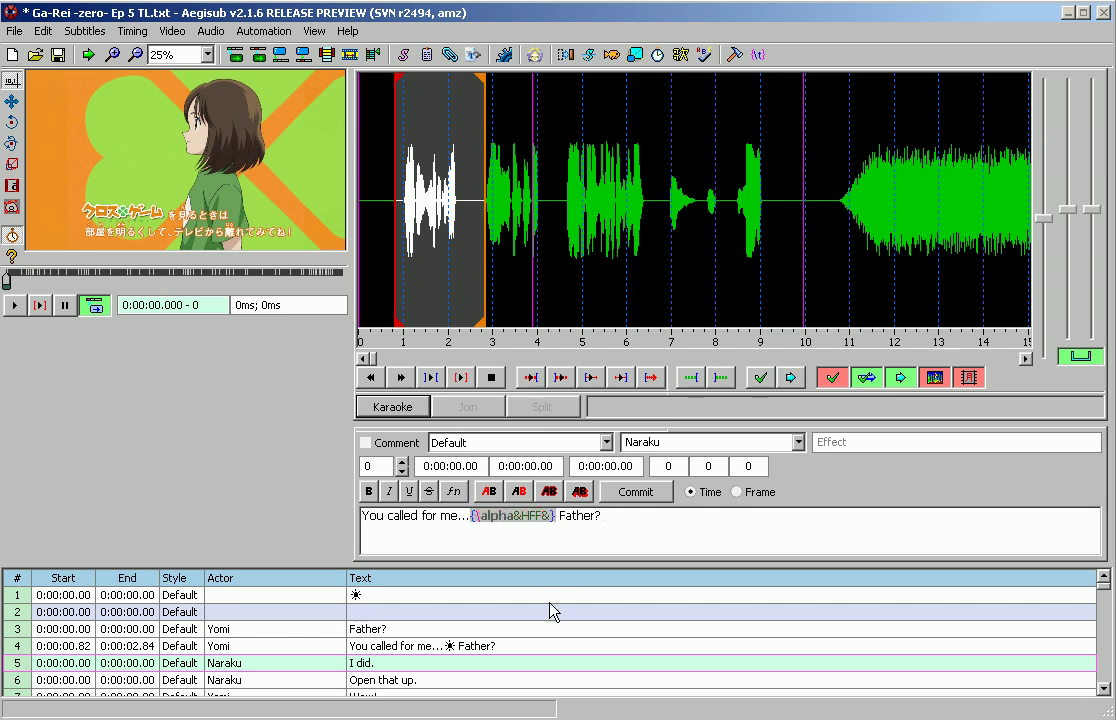
key(Delete)
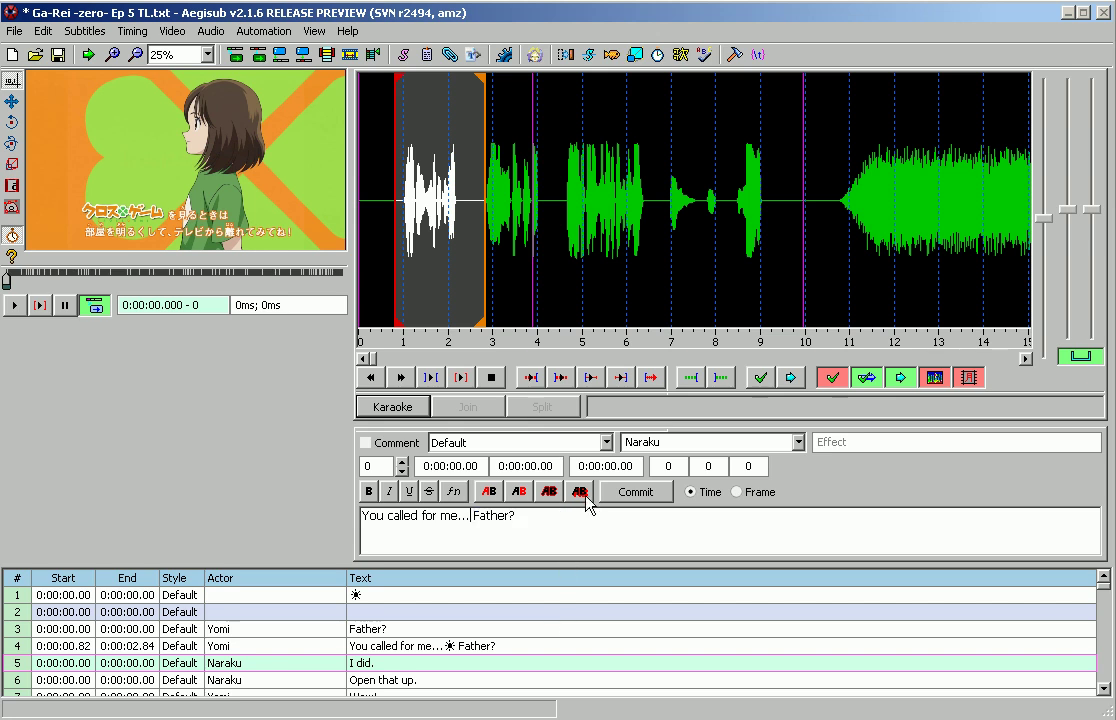
click(632, 491)
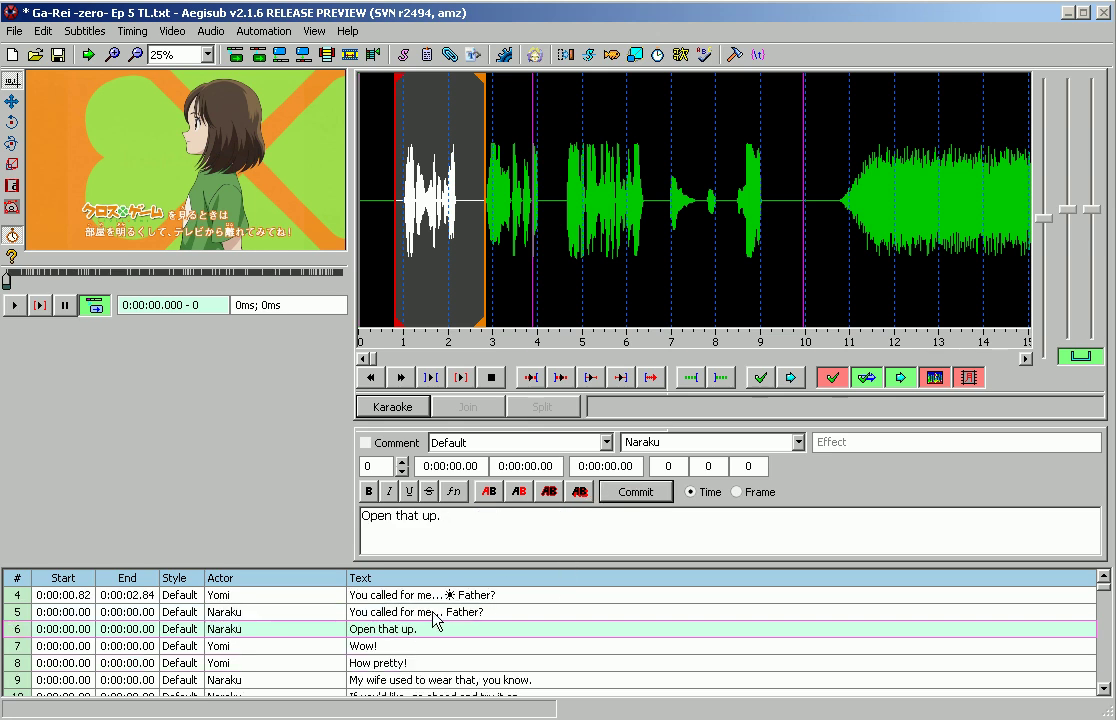
Compare lines 4 and 5 by switching between them repeatedly
click(426, 617)
click(428, 596)
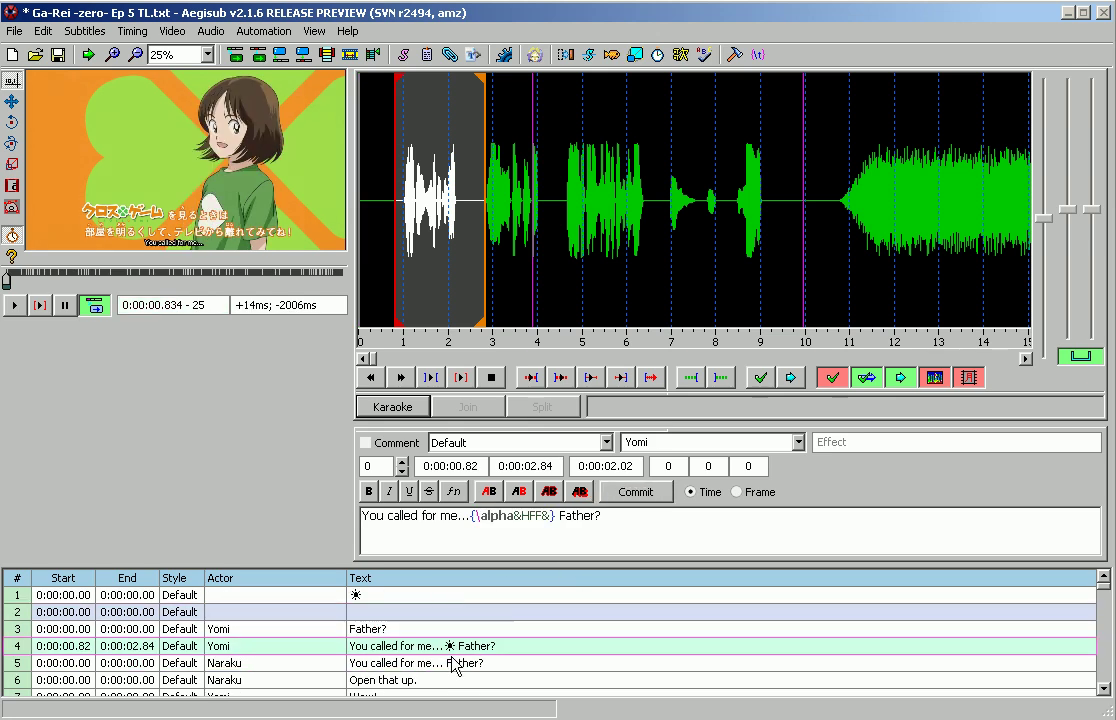
click(455, 664)
click(458, 651)
click(466, 658)
click(465, 648)
click(466, 664)
click(470, 649)
click(470, 663)
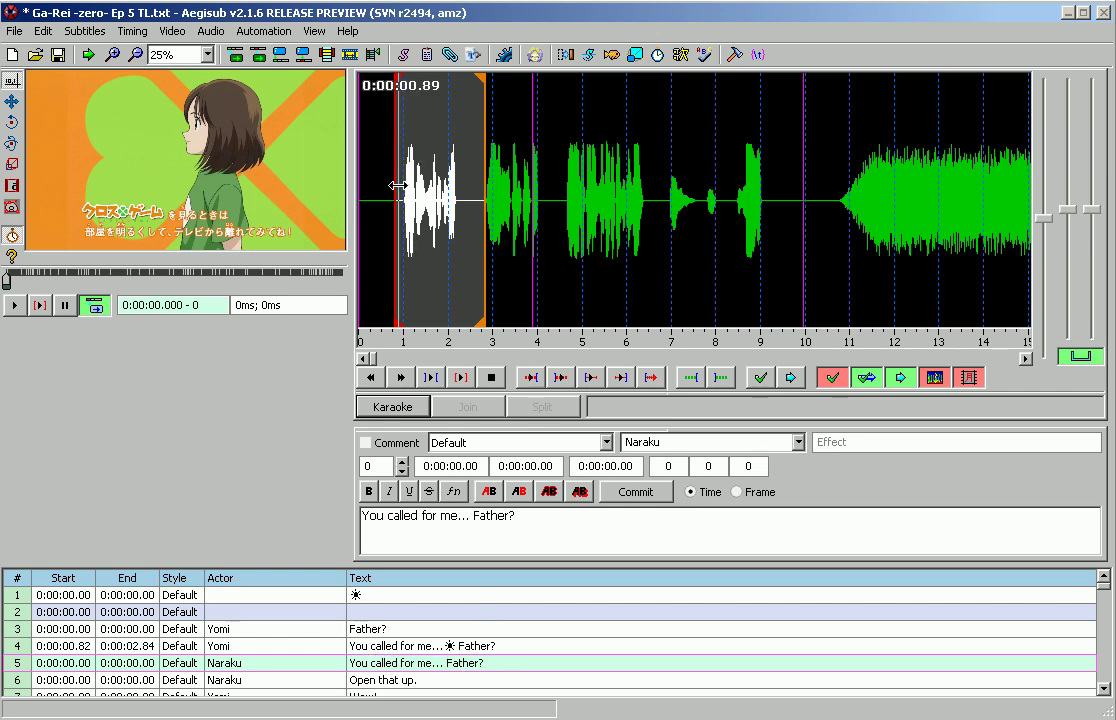
Time line 5 to run from 0:00:02.84, where line 4 ends, to 0:00:03.90 at the keyframe, and commit it
drag(396, 189, 553, 197)
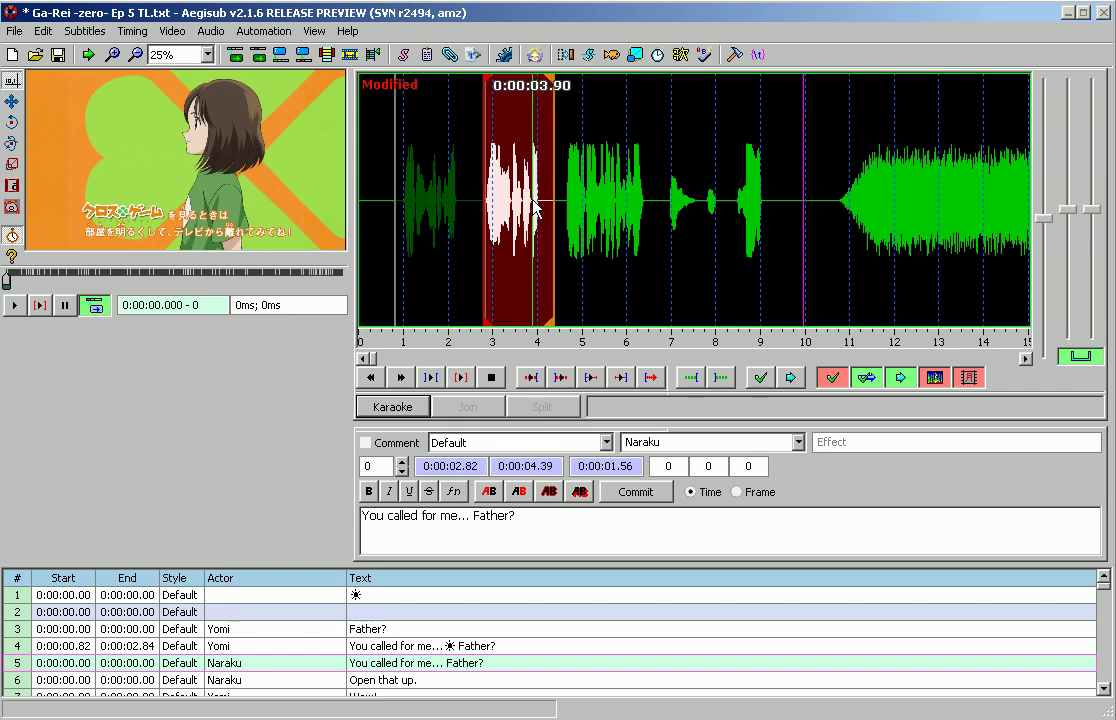
right_click(535, 207)
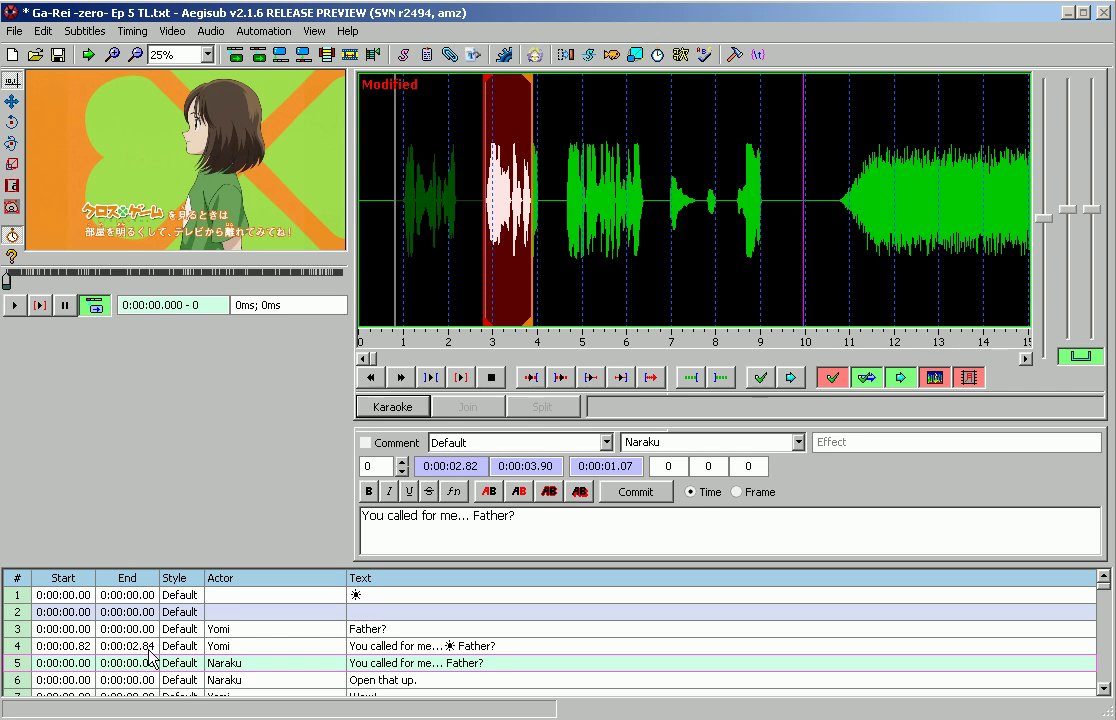
click(478, 466)
text(4)
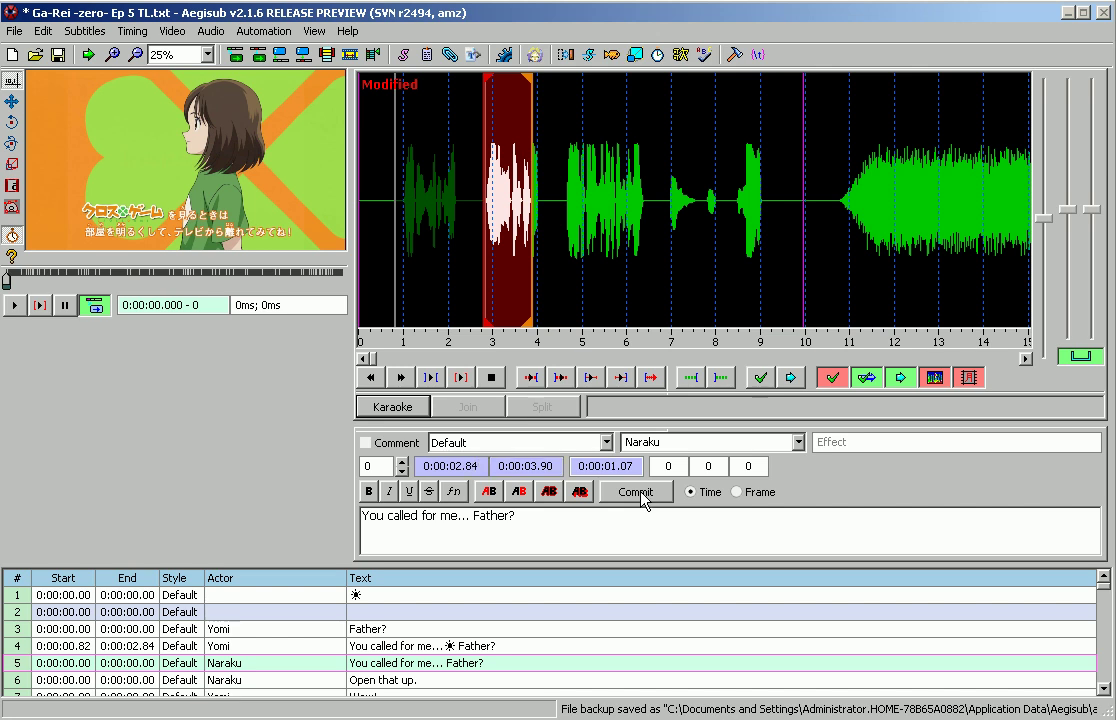
click(640, 492)
Enlarge the video preview to 50% and play the video from line 4 through line 5
scroll(290, 630, up, 1)
click(284, 646)
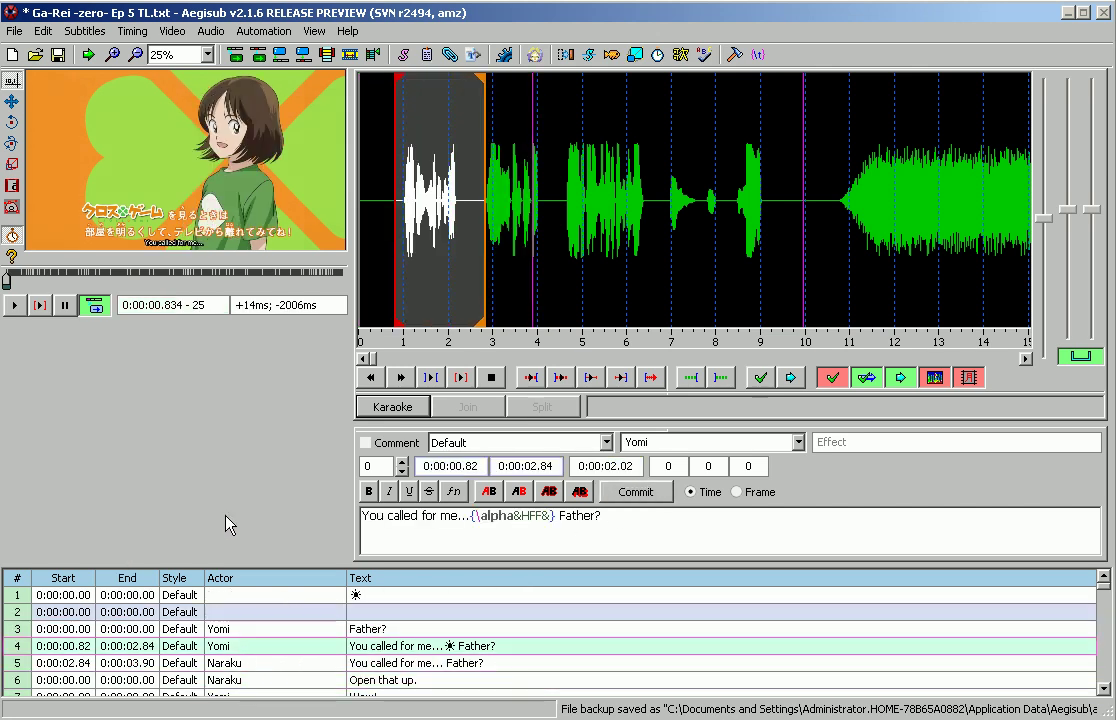
click(168, 31)
click(165, 30)
click(181, 57)
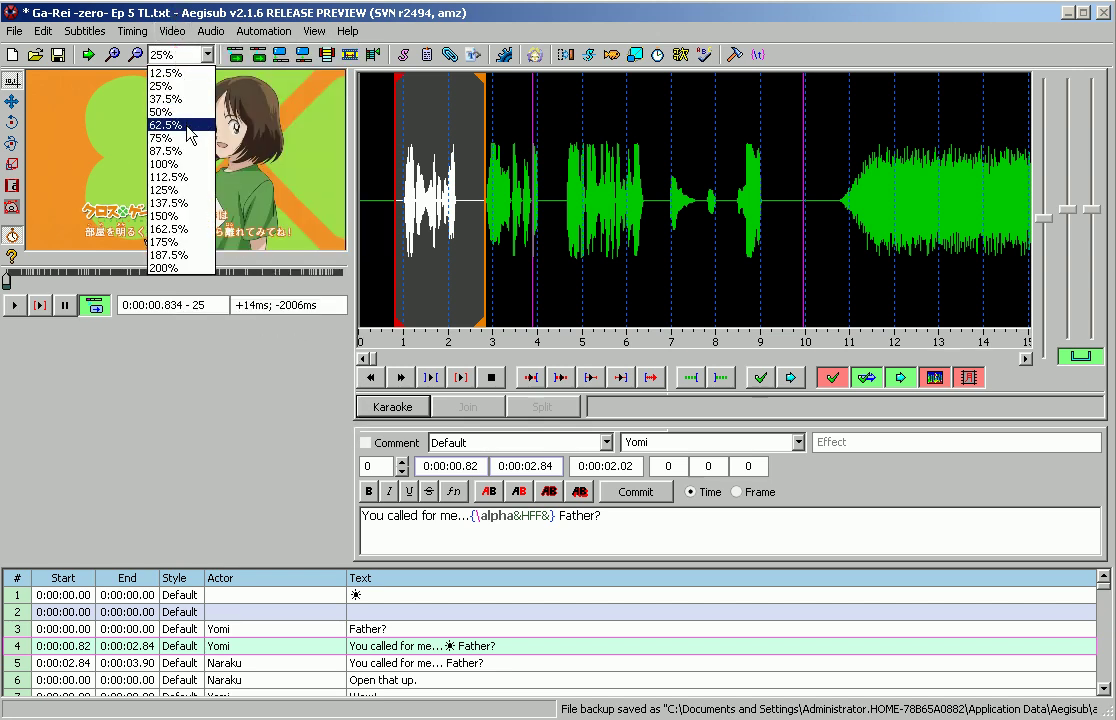
click(170, 117)
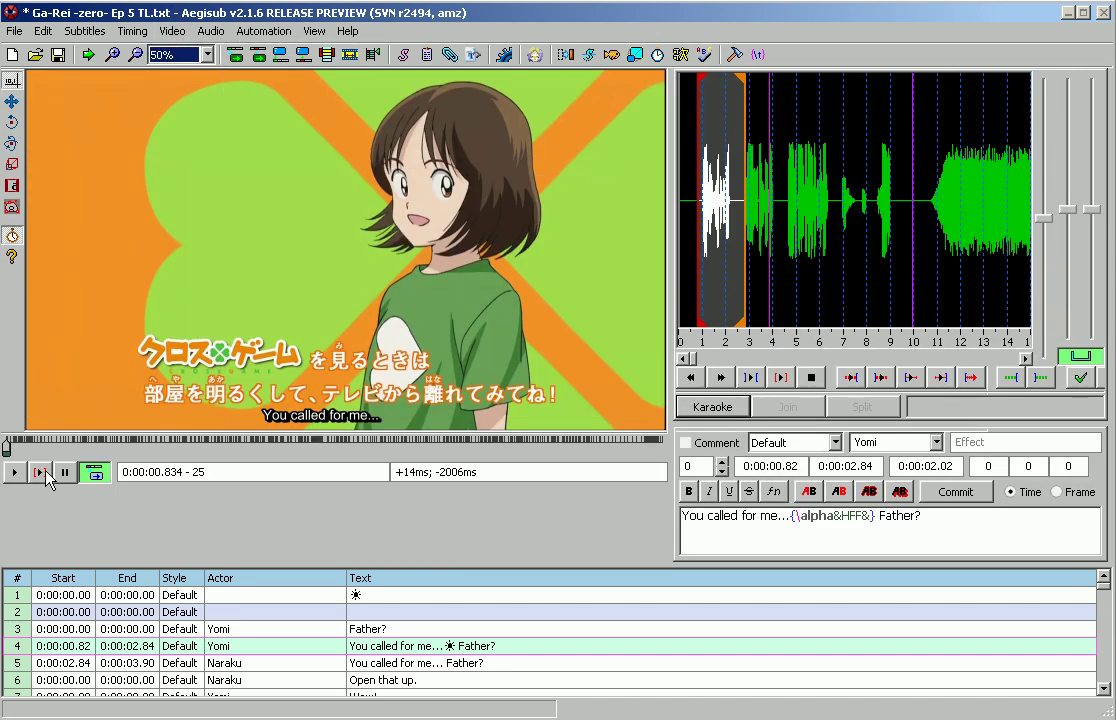
click(18, 476)
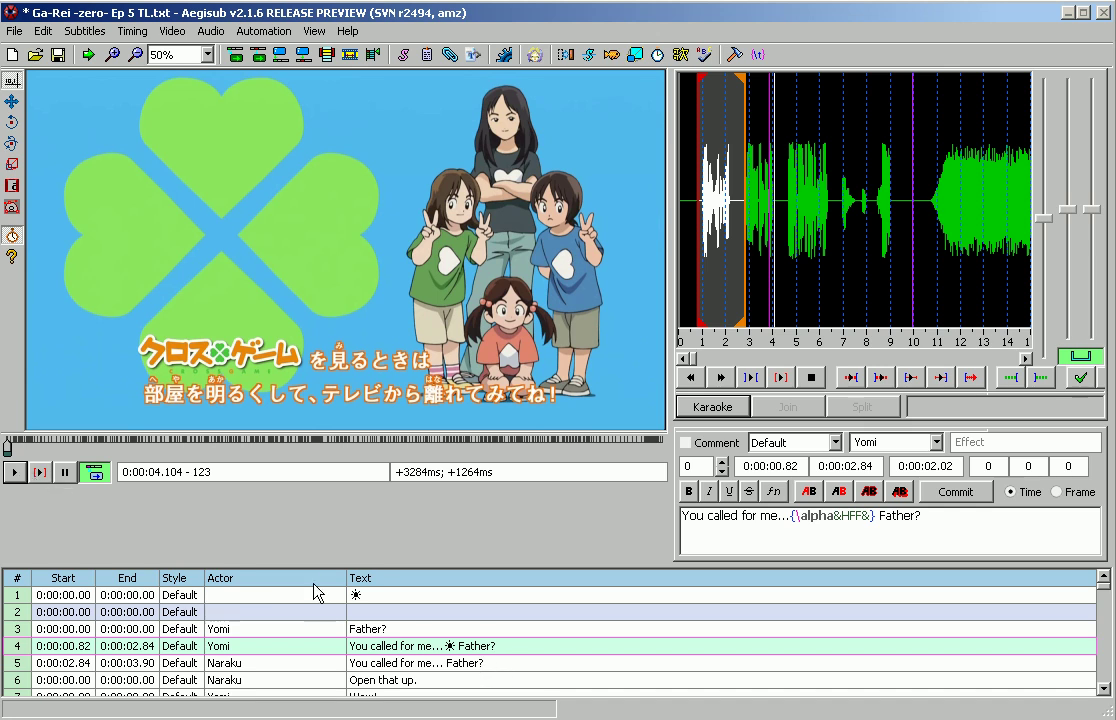
Set the video preview zoom to 37.5% and switch the line timing display from time to frames
click(176, 54)
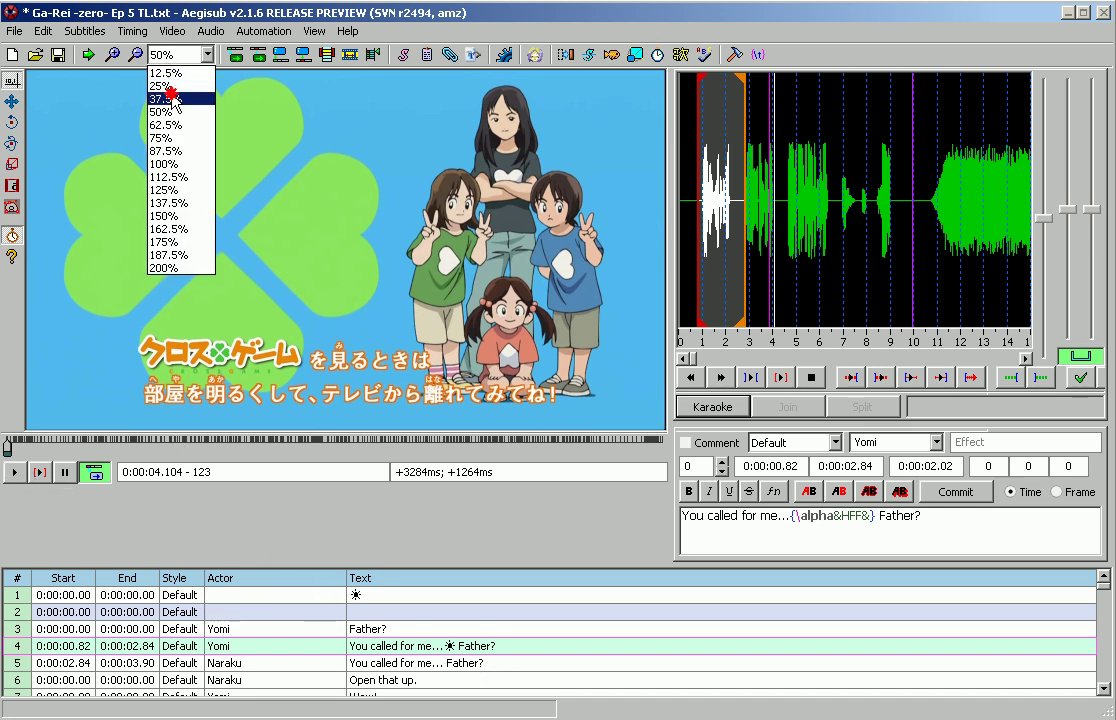
click(170, 93)
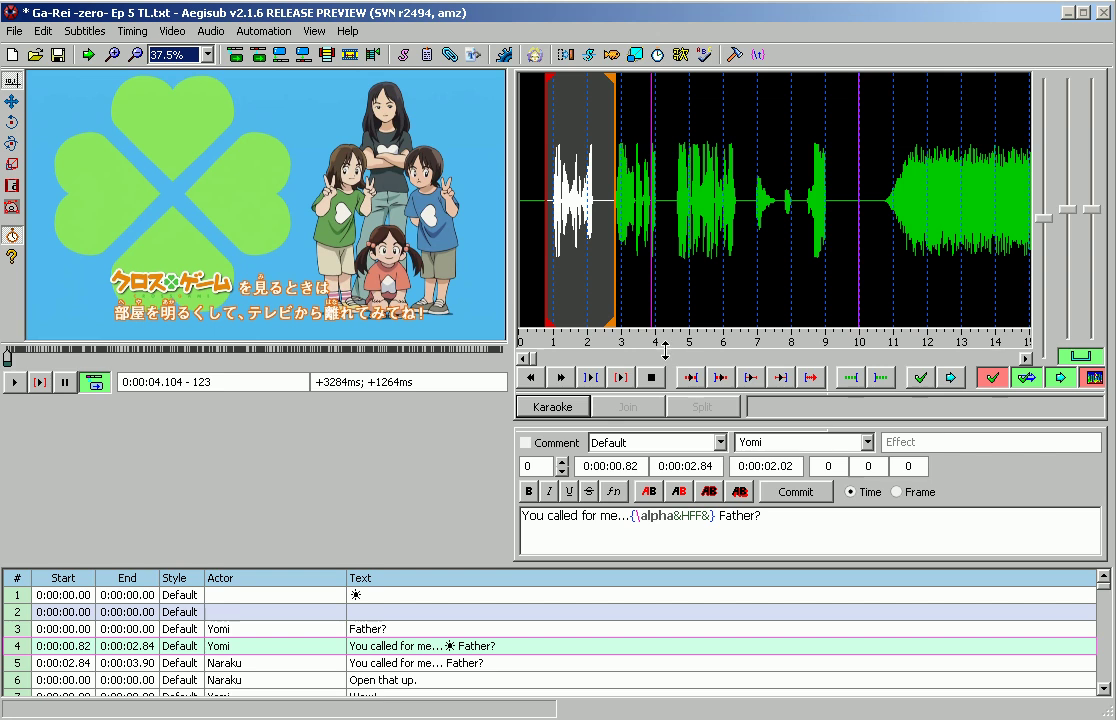
click(900, 492)
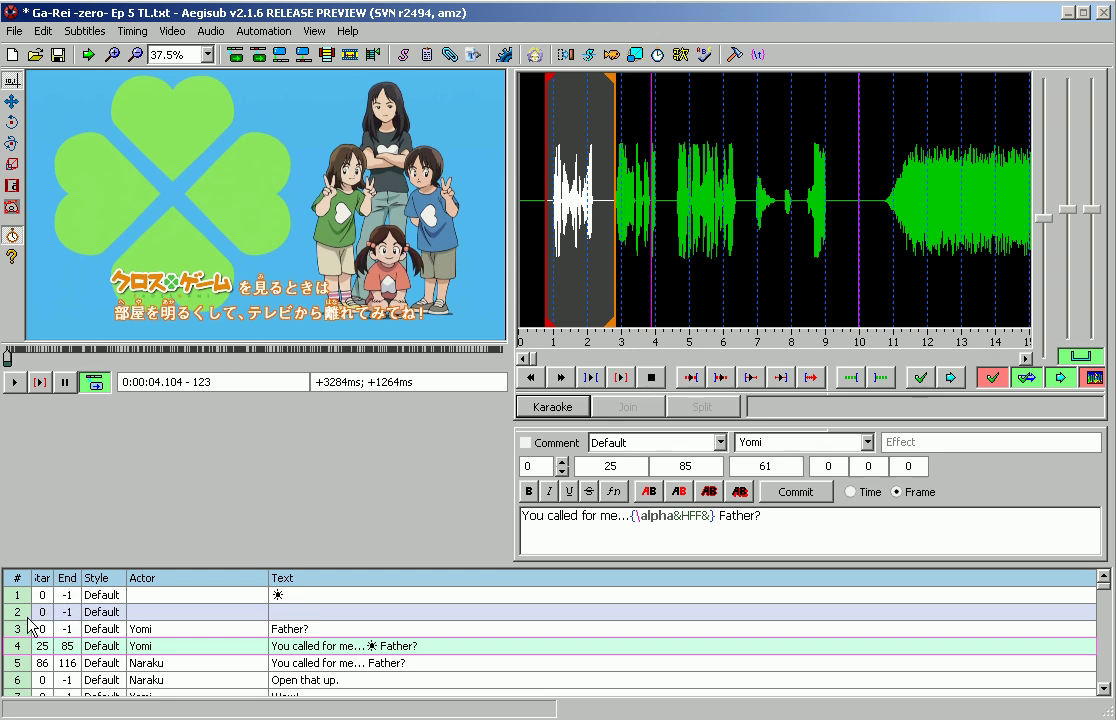
Set line 4 to start at the current video frame, 123, and end at frame 124, and commit it
click(16, 382)
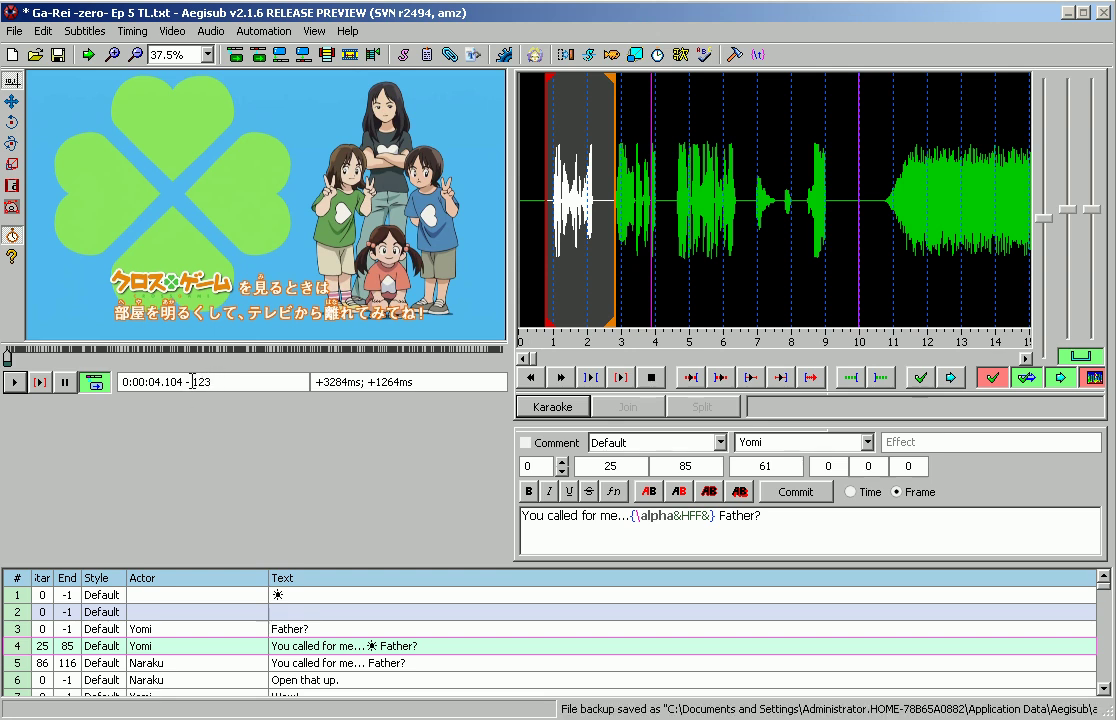
drag(193, 381, 284, 381)
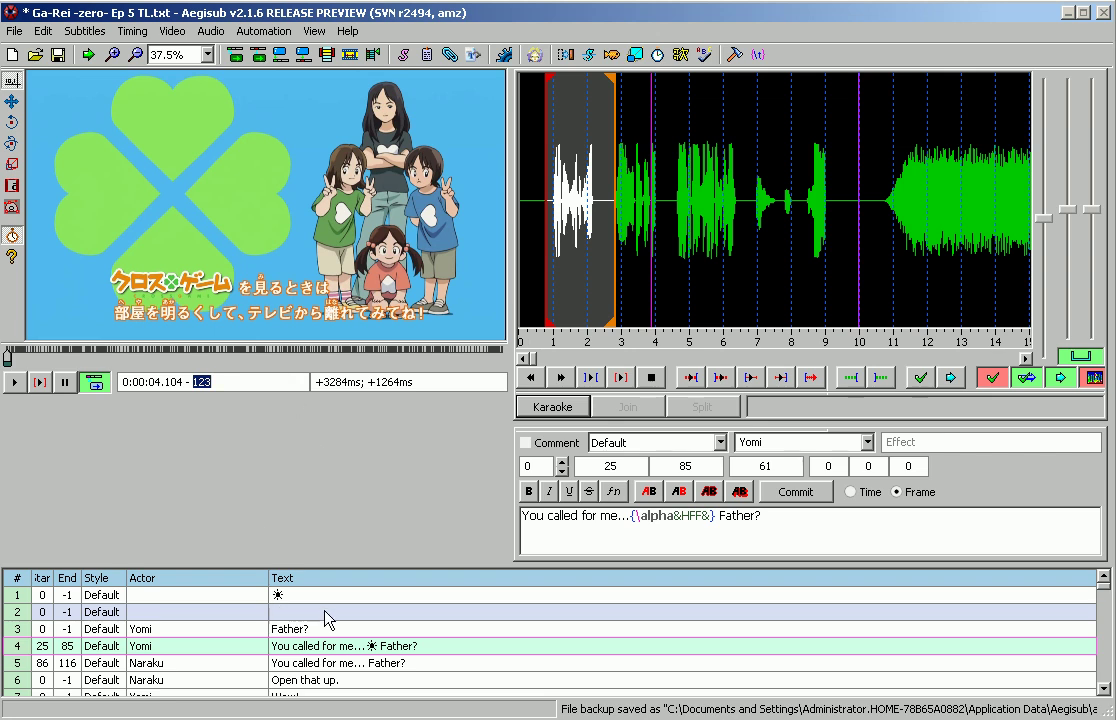
double_click(610, 466)
text(123)
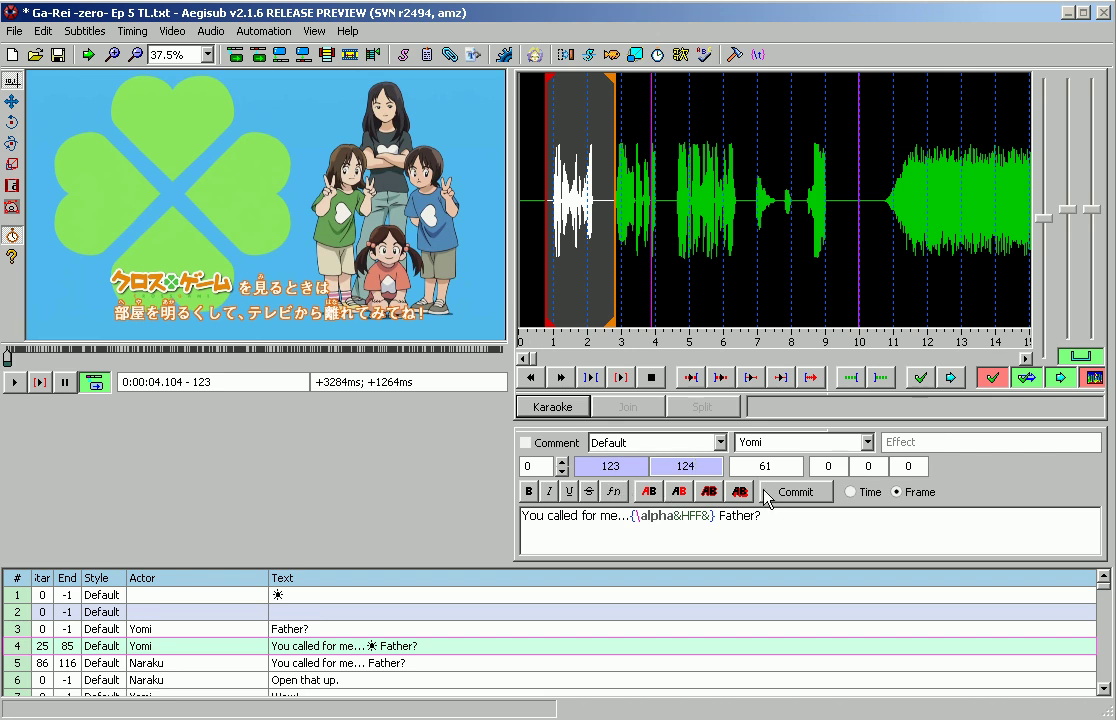
click(315, 662)
click(312, 646)
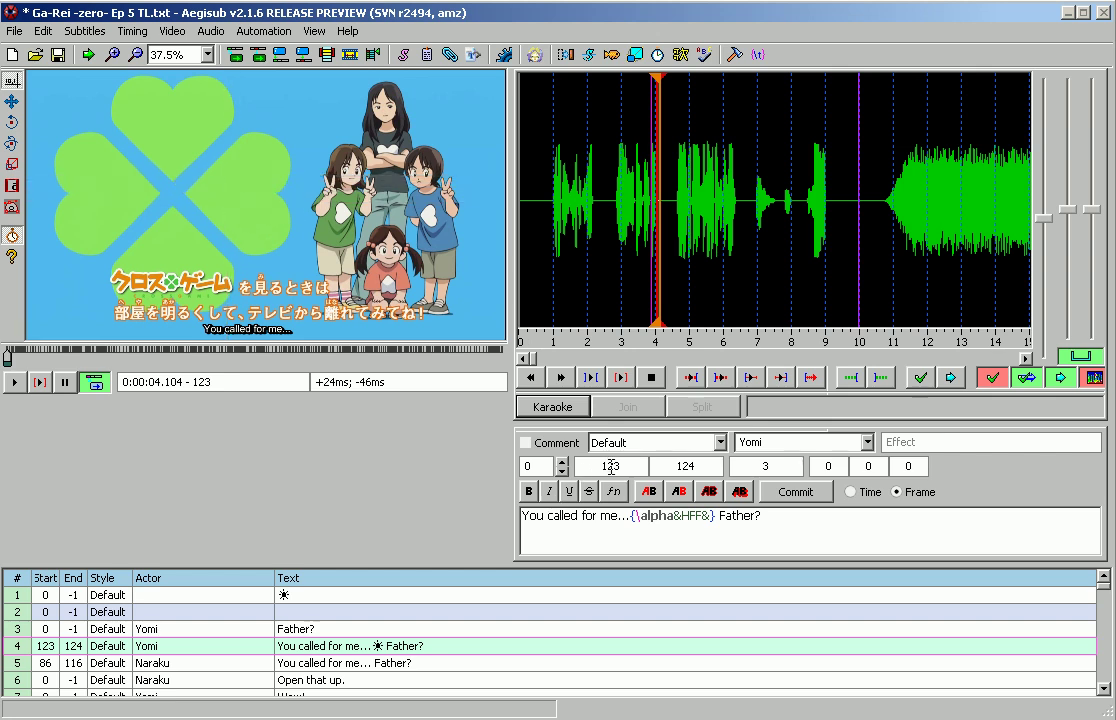
Set line 4's start frame to 119 and select its end frame value for editing
drag(609, 466, 660, 466)
text(19)
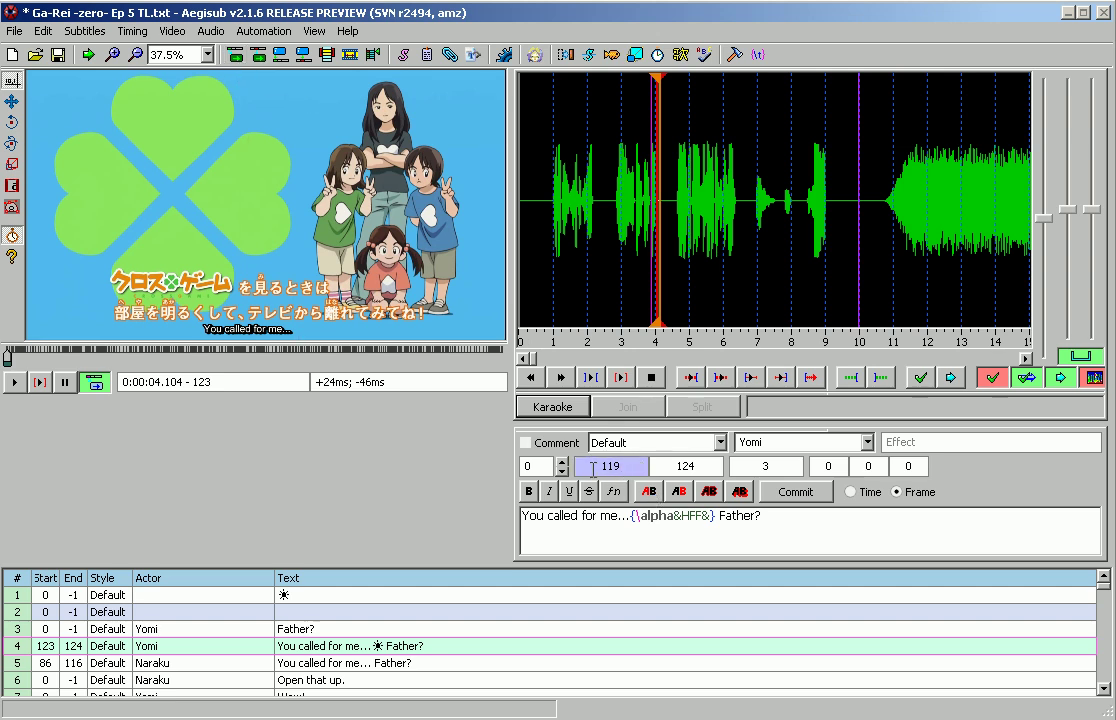
double_click(667, 466)
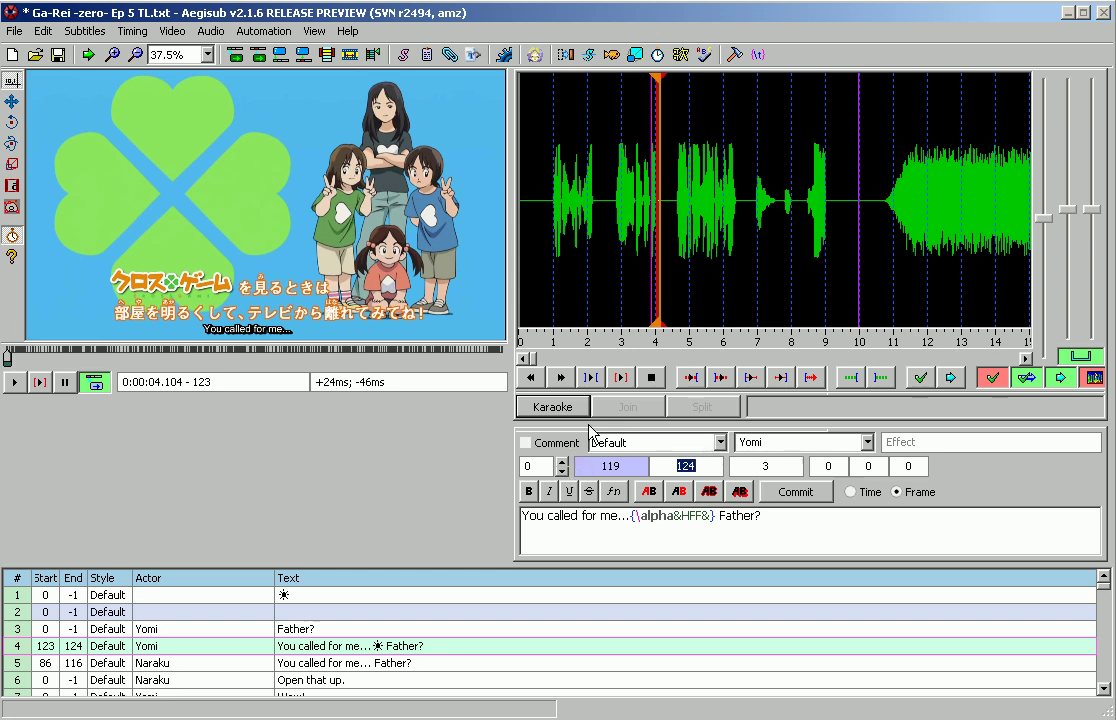